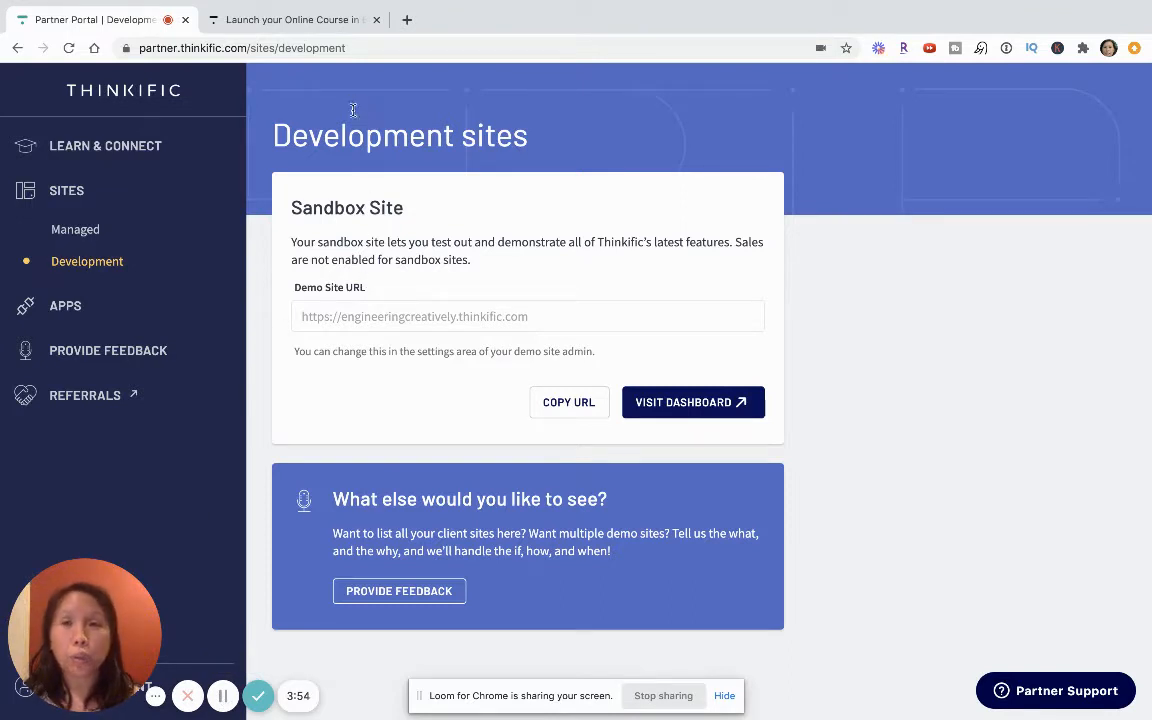
# In the Launch your Online Course in 6 Weeks curriculum, add an Assignment lesson at the end of the Week 1-2 market research chapter
pyautogui.click(330, 27)
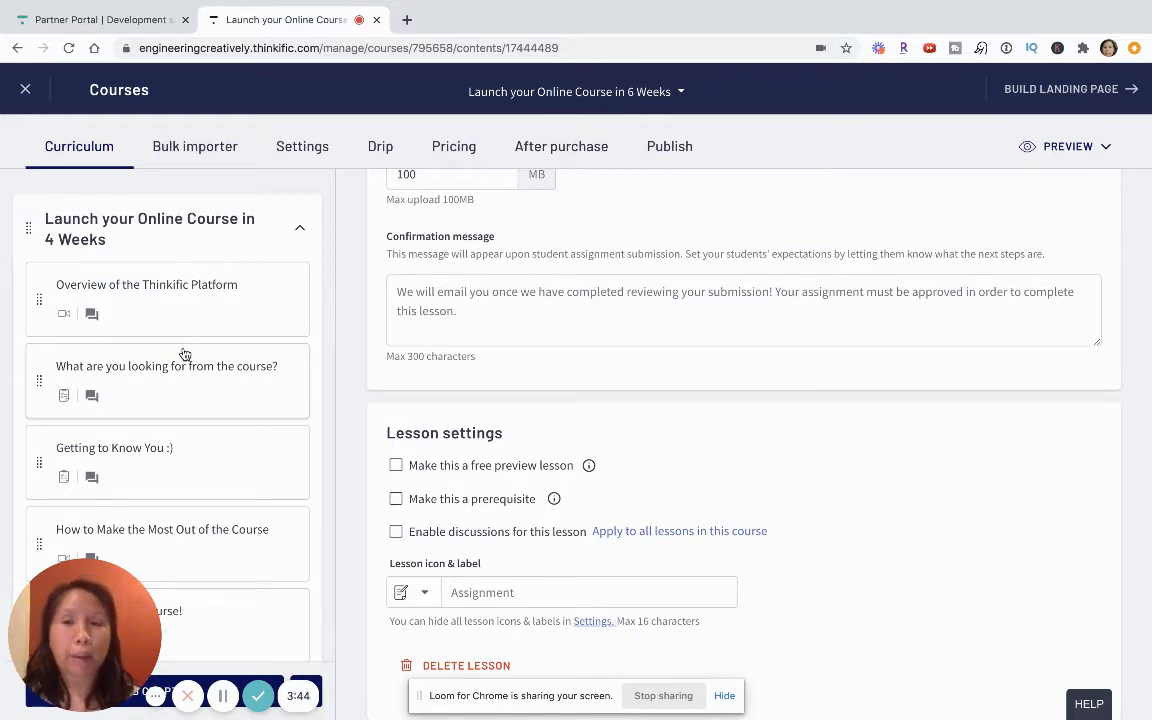
pyautogui.scroll(-1, 185, 355)
pyautogui.scroll(-2, 185, 355)
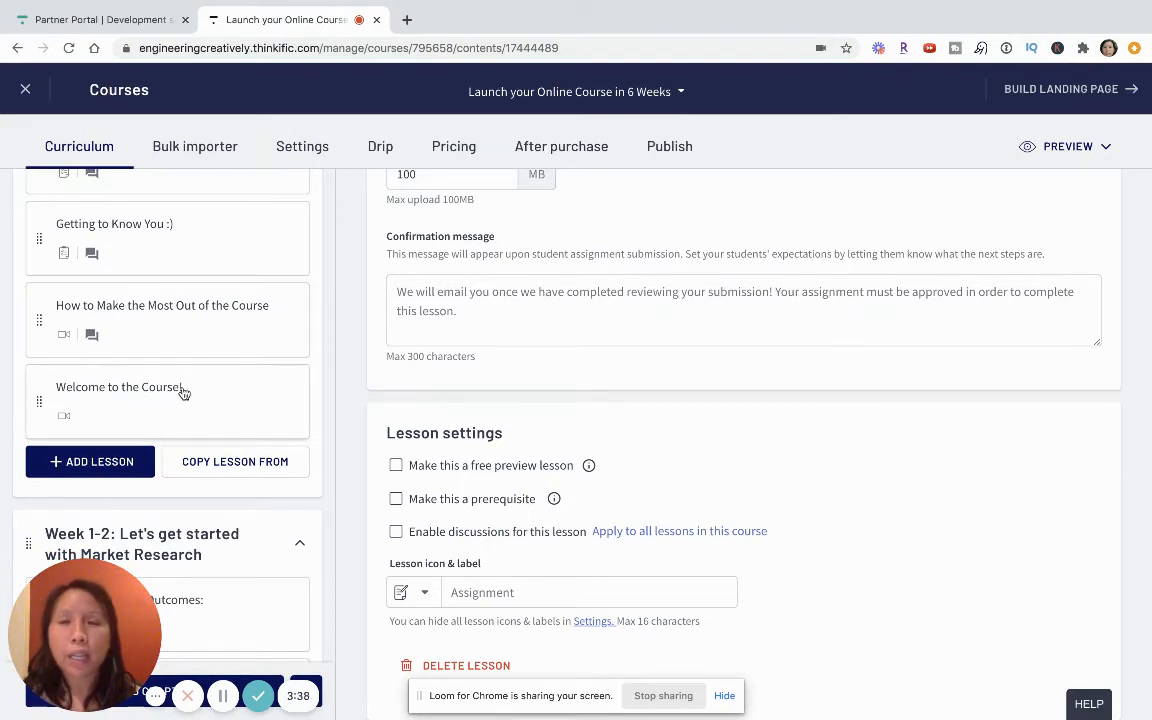
pyautogui.scroll(2, 185, 393)
pyautogui.scroll(-2, 184, 393)
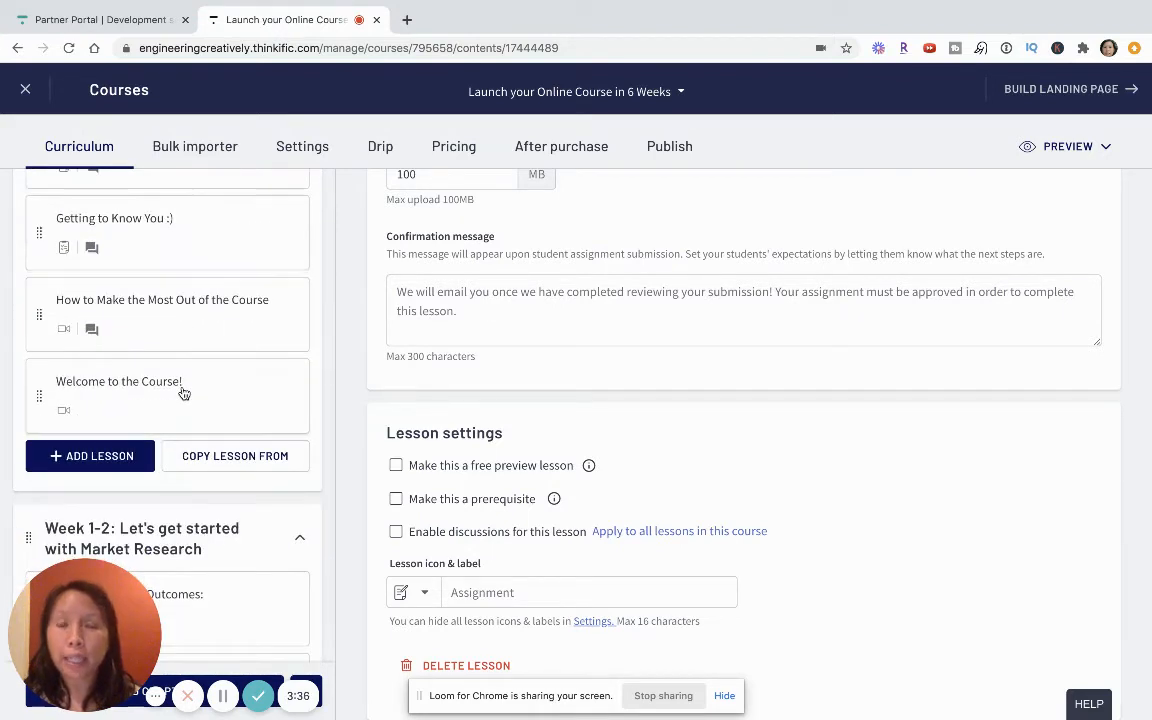
pyautogui.scroll(-4, 185, 391)
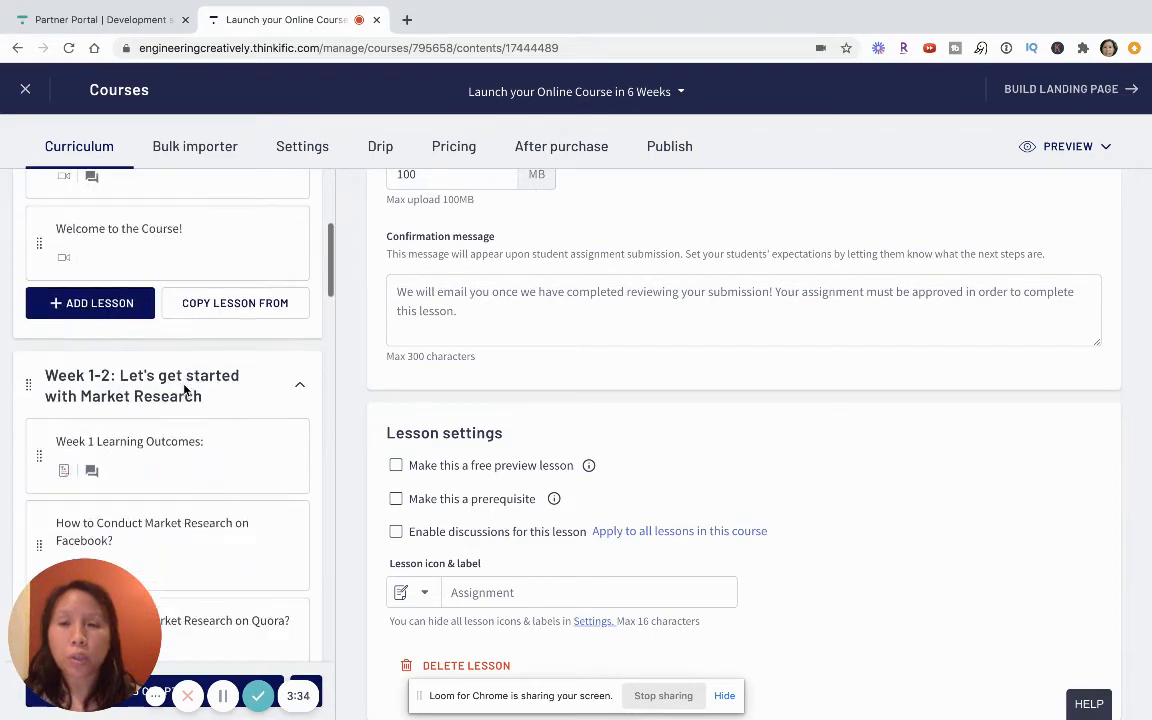
pyautogui.scroll(-5, 185, 391)
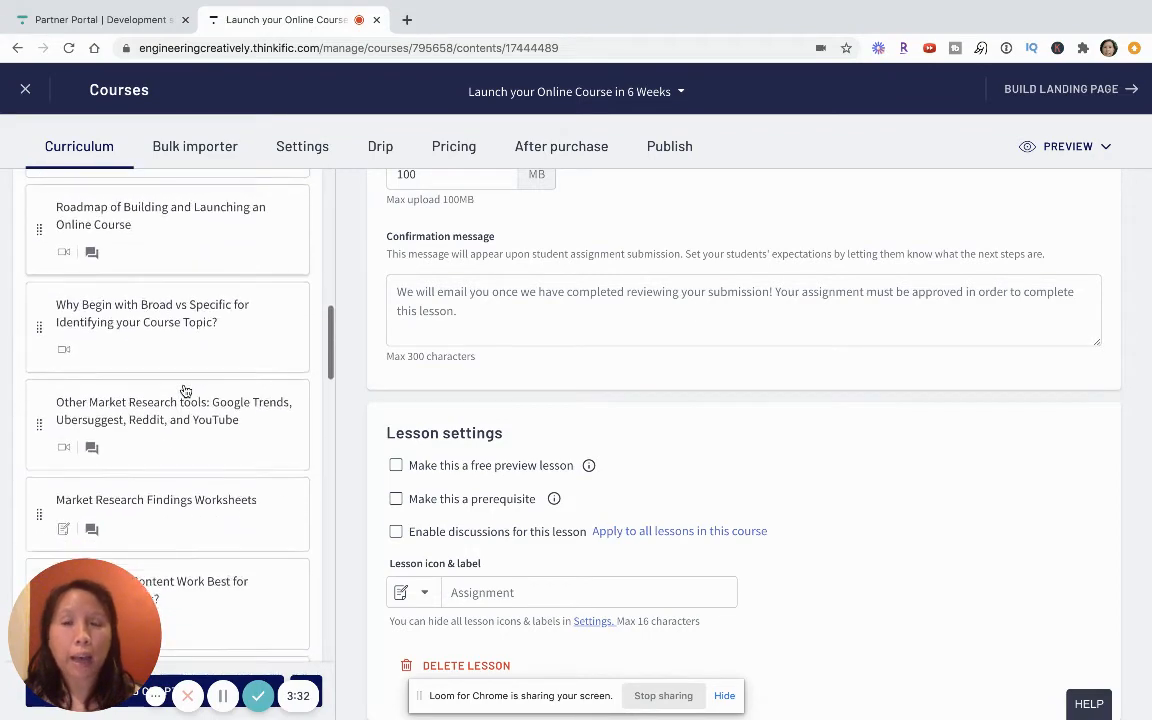
pyautogui.scroll(-4, 184, 392)
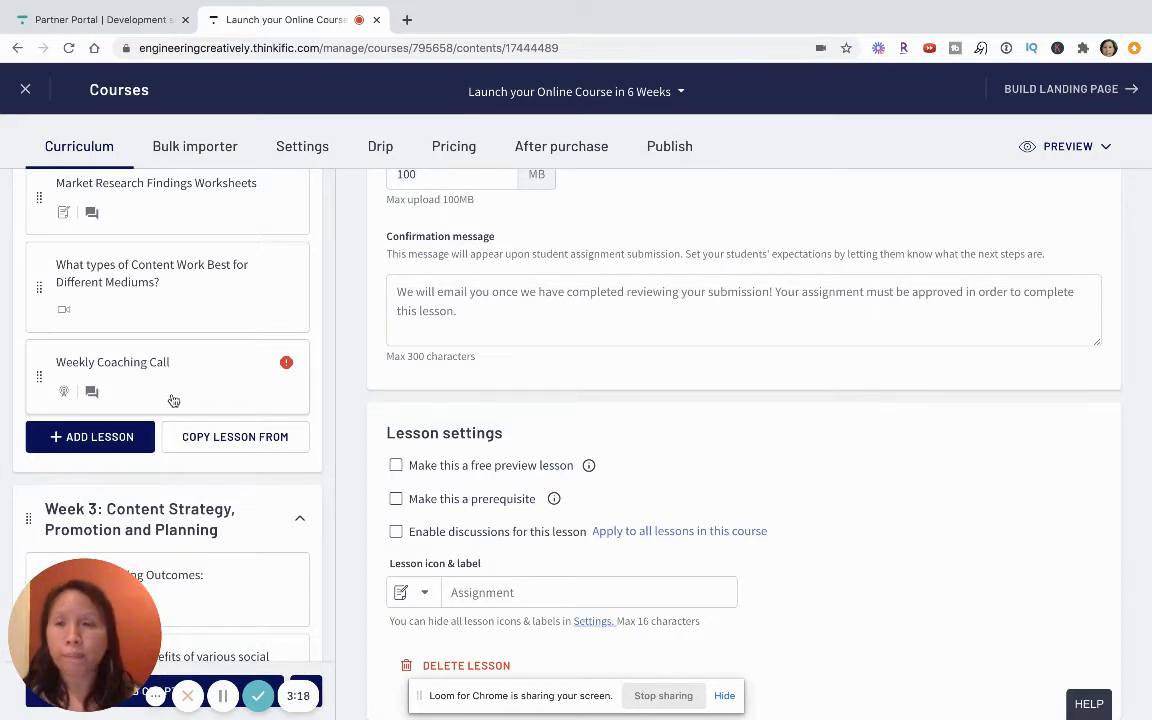
pyautogui.click(118, 439)
pyautogui.scroll(-2, 140, 470)
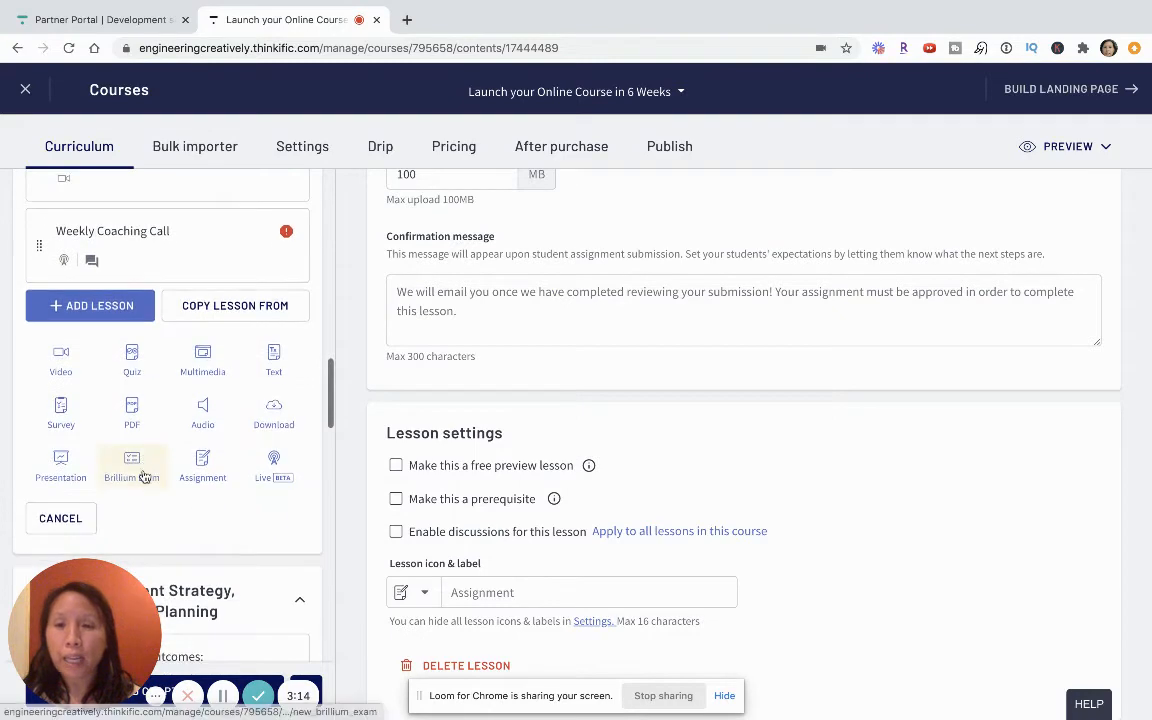
pyautogui.click(202, 465)
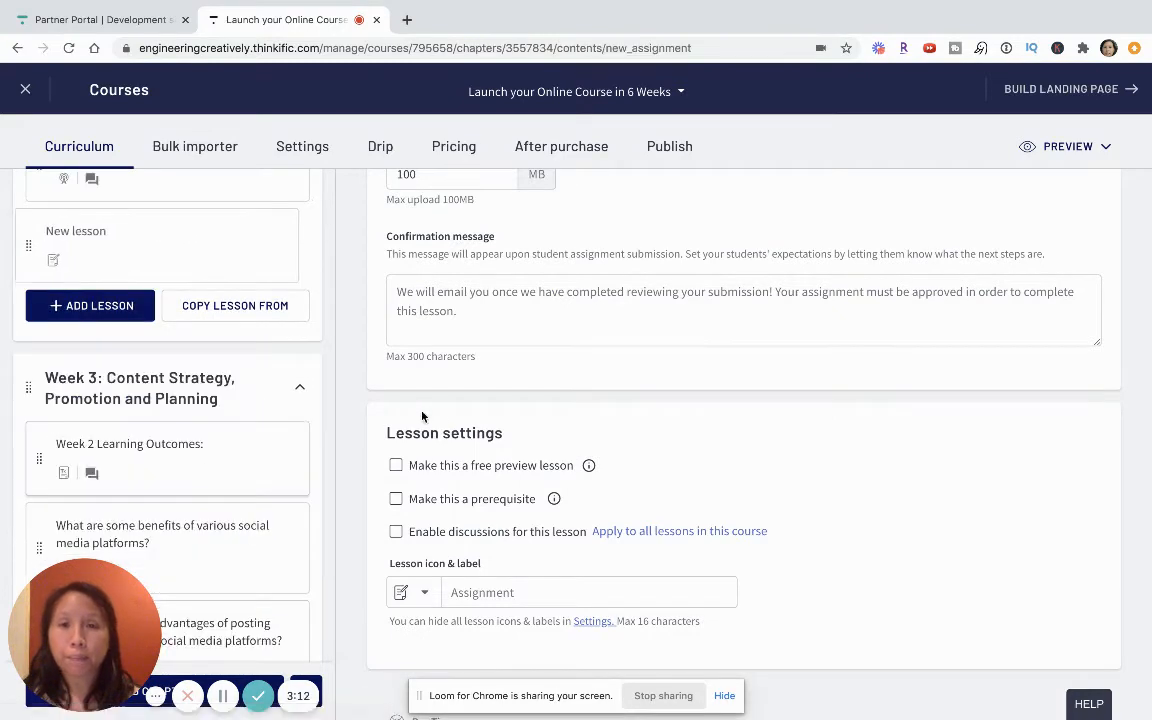
# Title the new assignment lesson "Week 1 Homework"
pyautogui.scroll(10, 430, 418)
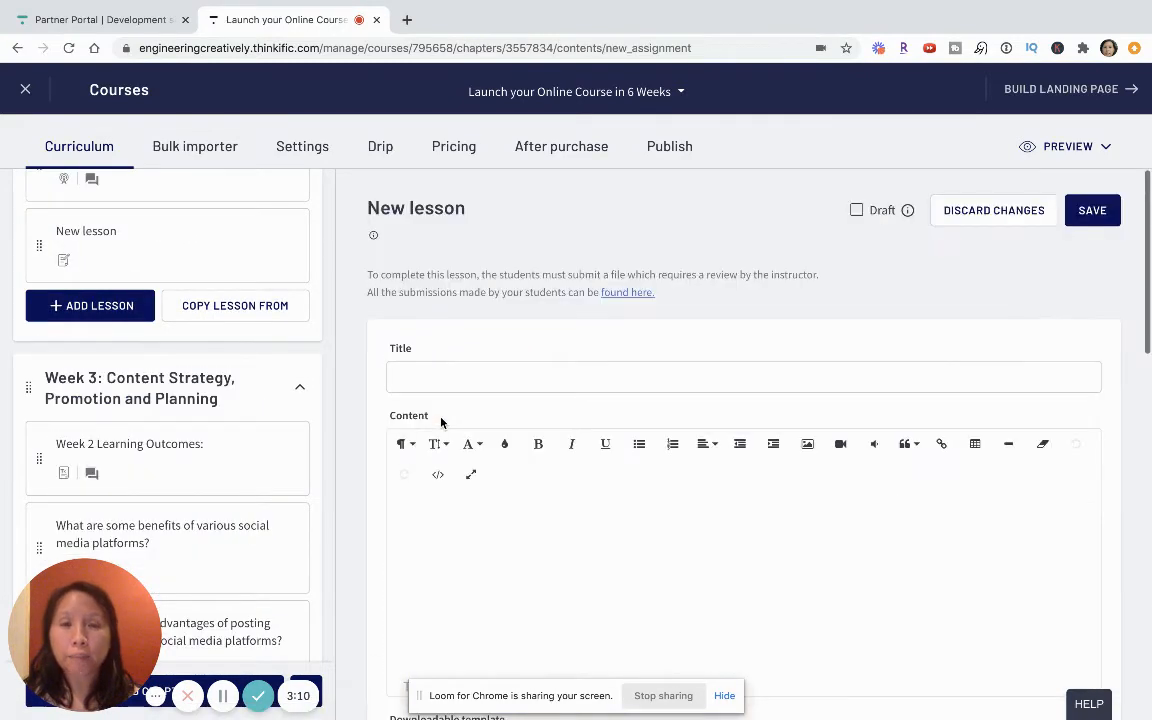
pyautogui.click(442, 382)
pyautogui.scroll(-1, 443, 381)
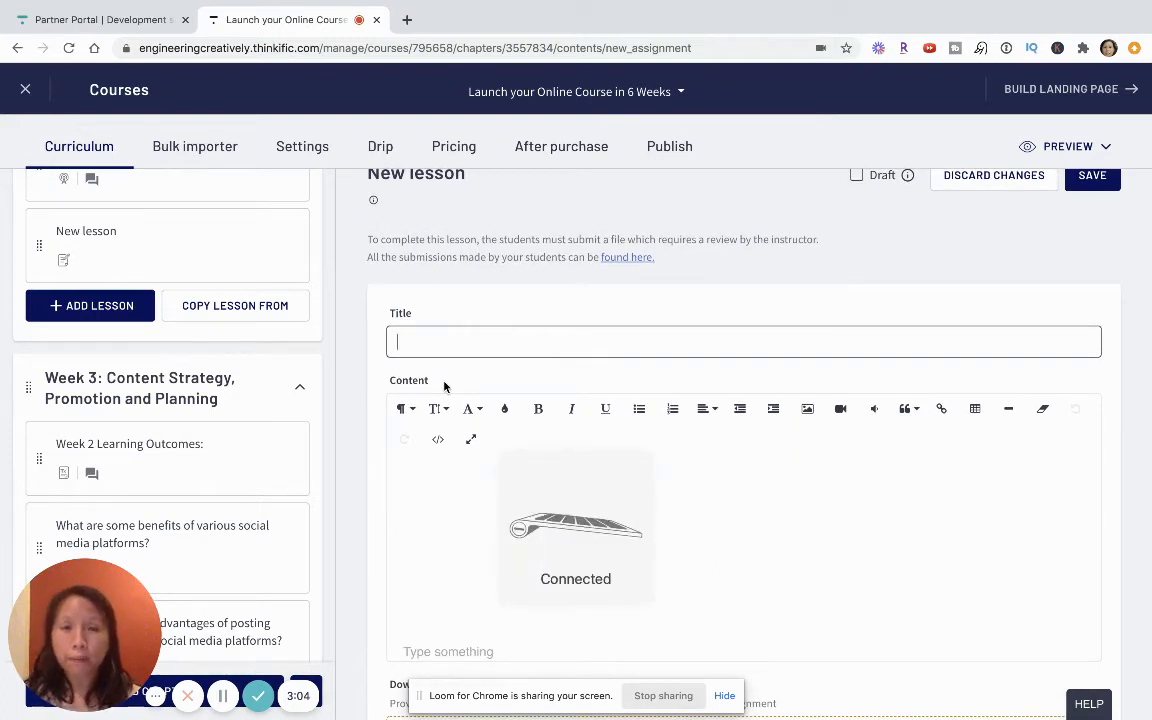
pyautogui.write('Week')
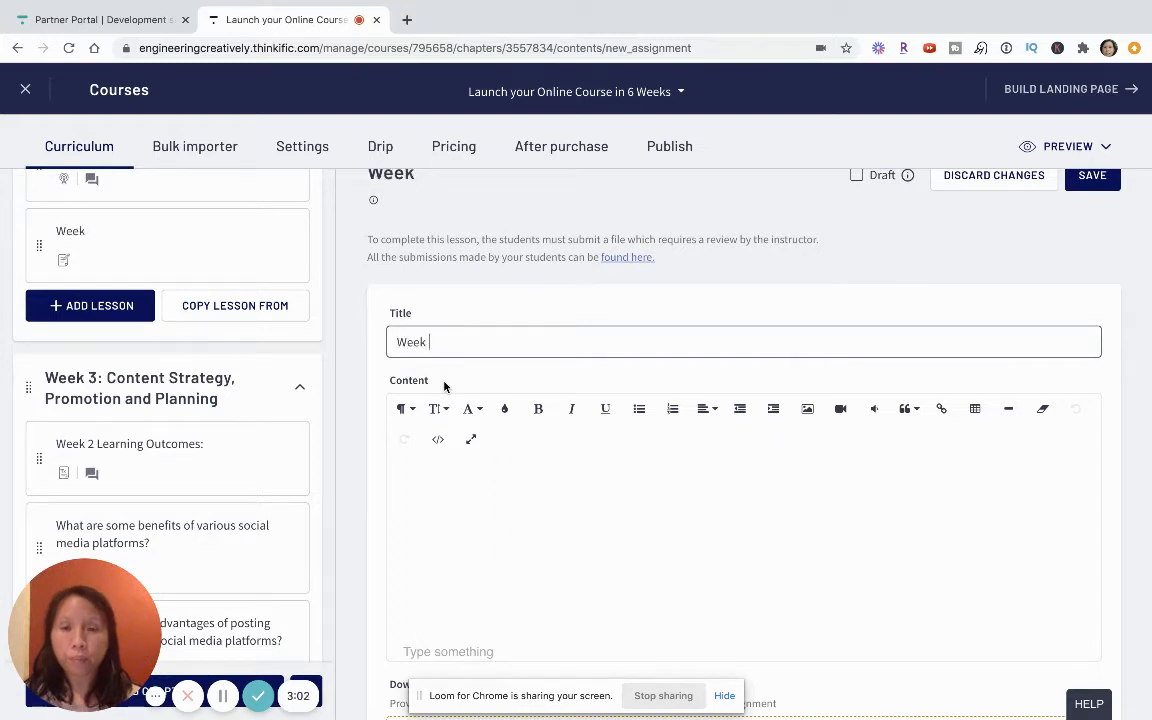
pyautogui.write(' 1 Homework')
# Enter the lesson content "This is week 1 homework, please submit this by 11/1 in order to proceed to the next section of the course."
pyautogui.press('Tab')
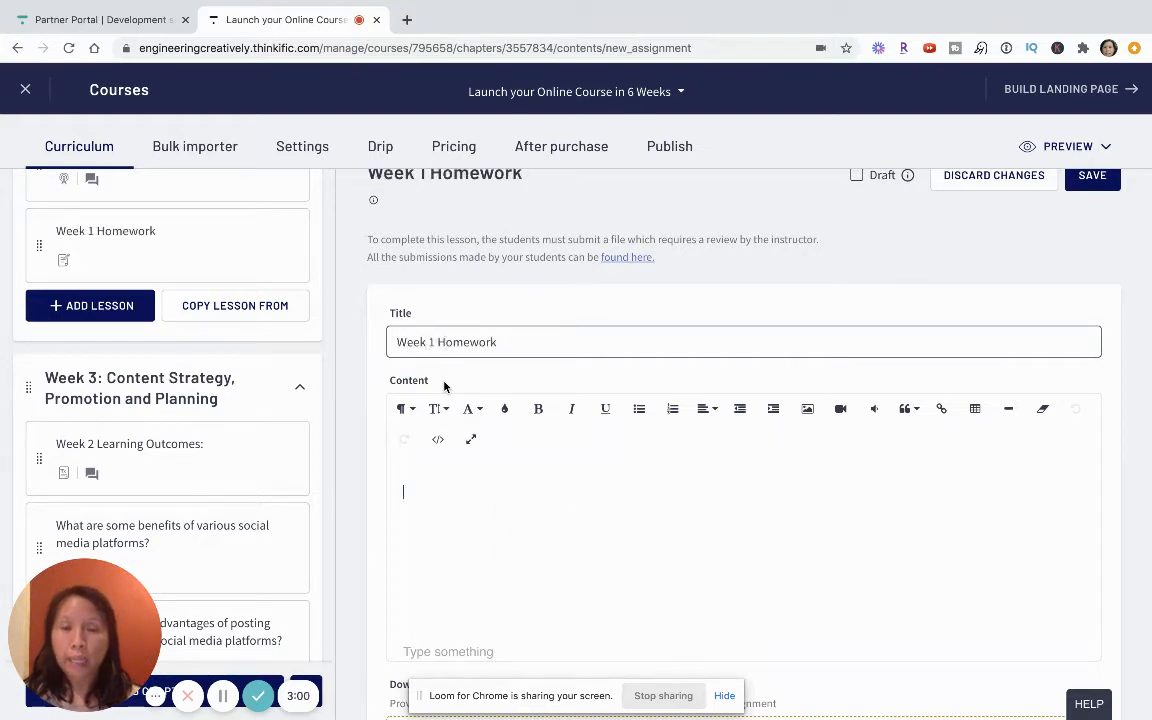
pyautogui.write('This is ')
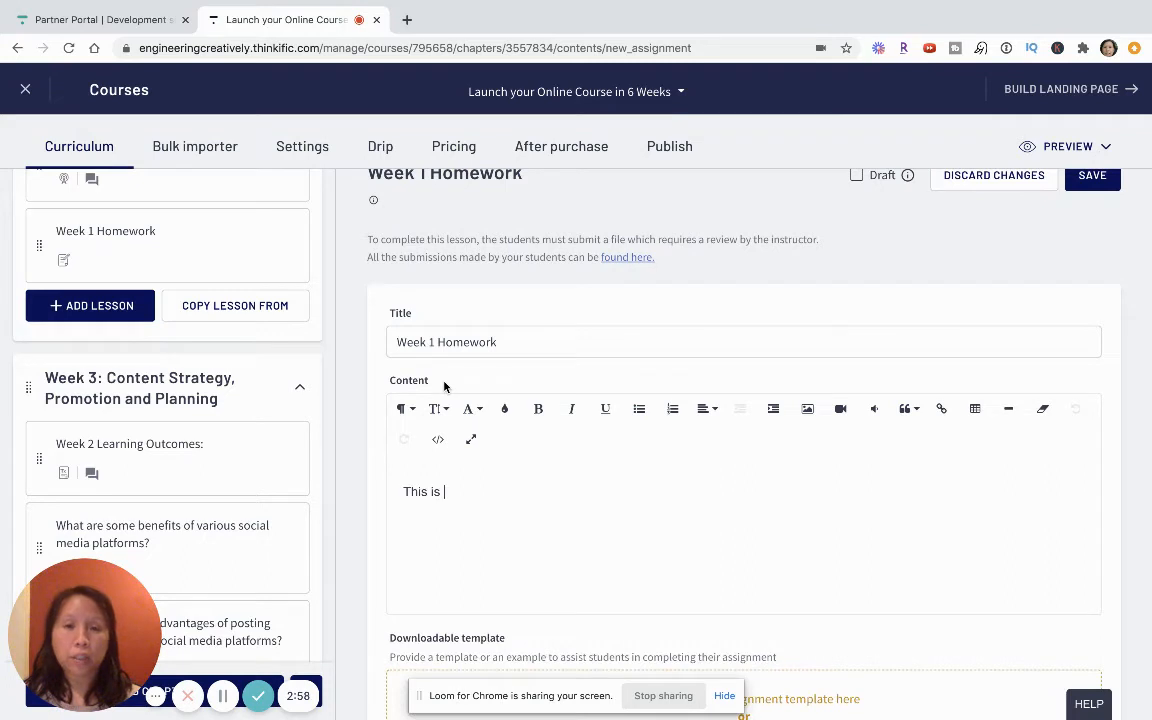
pyautogui.write('week 1')
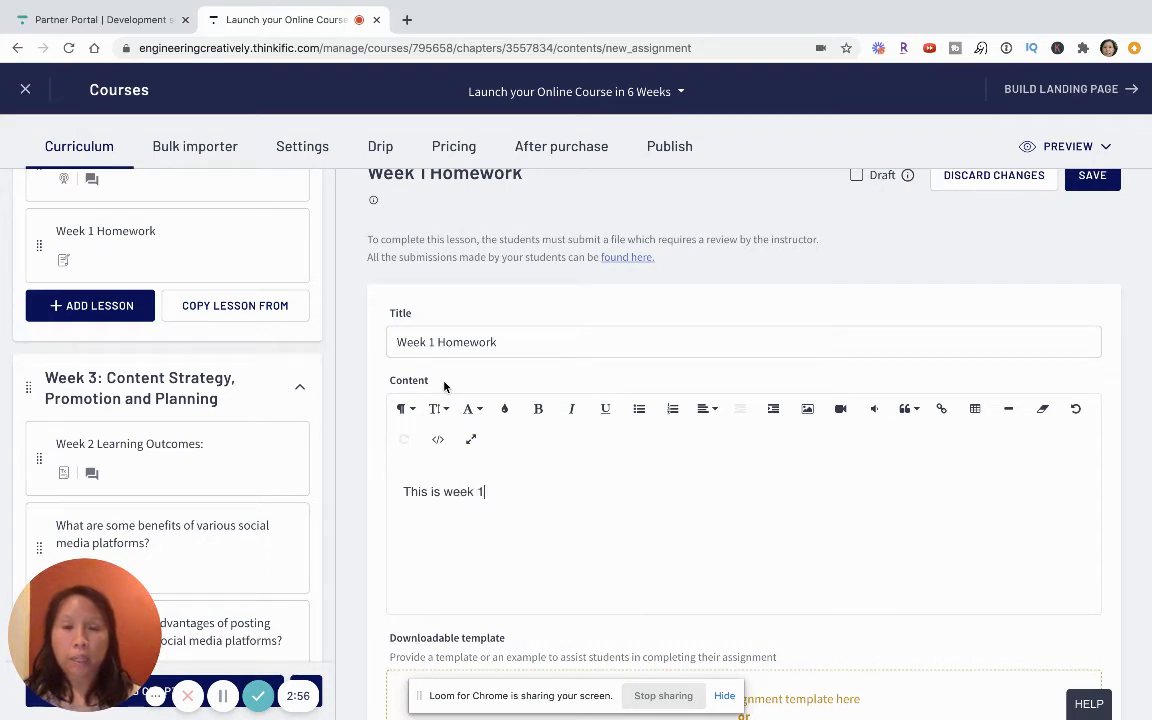
pyautogui.write(' homework, plea')
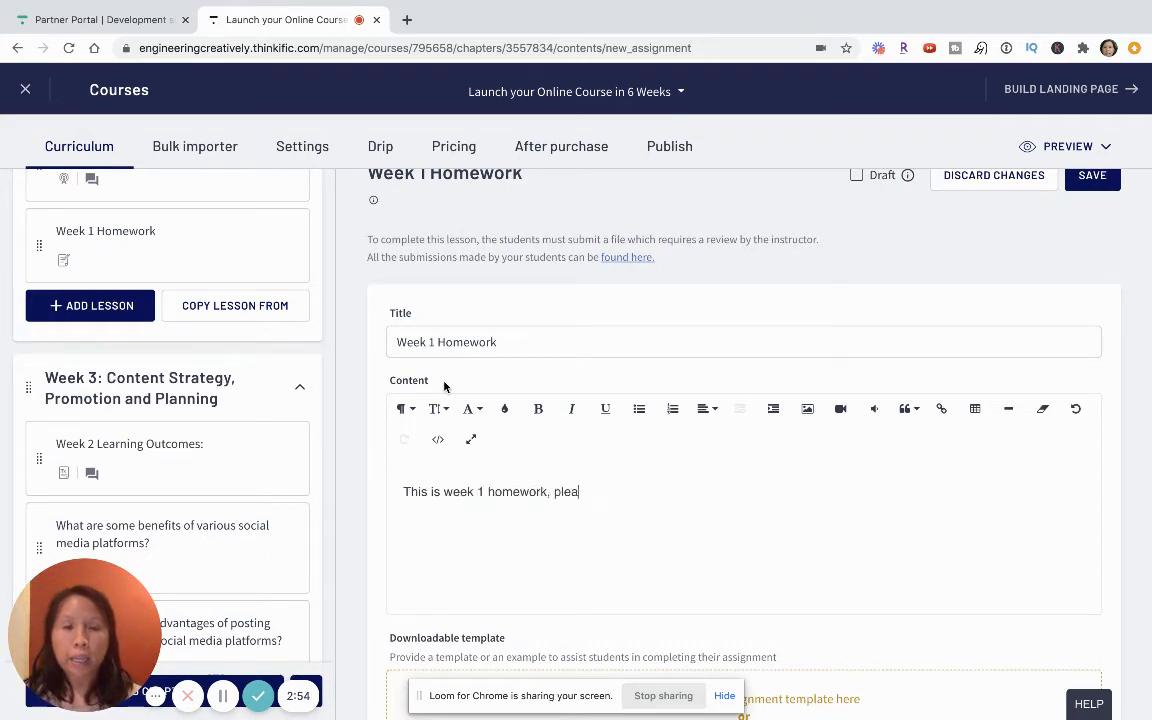
pyautogui.write('e')
pyautogui.press('BackSpace')
pyautogui.write('se ')
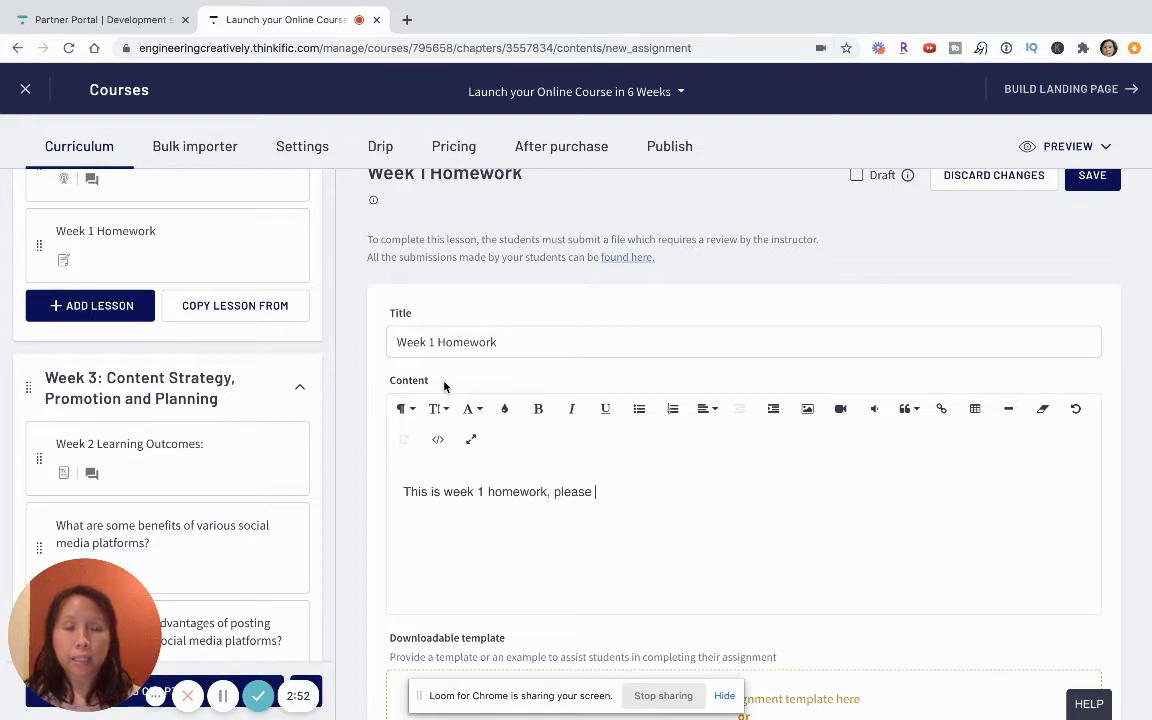
pyautogui.write('submit this by ')
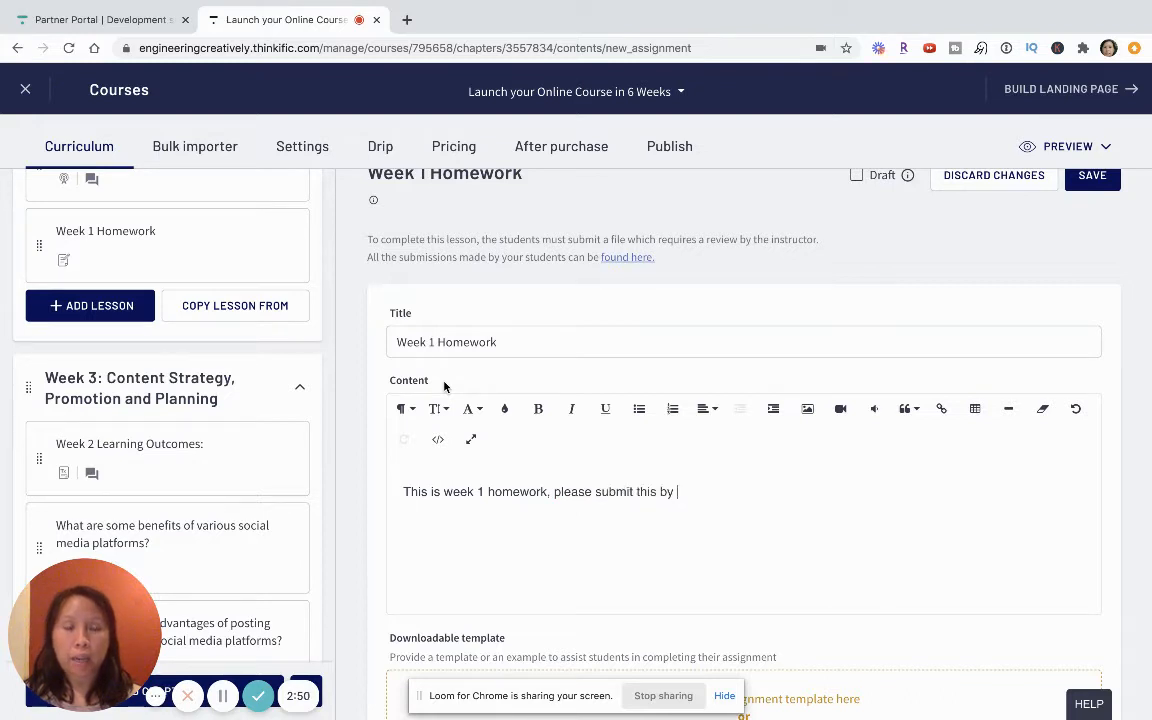
pyautogui.write('11/1 ')
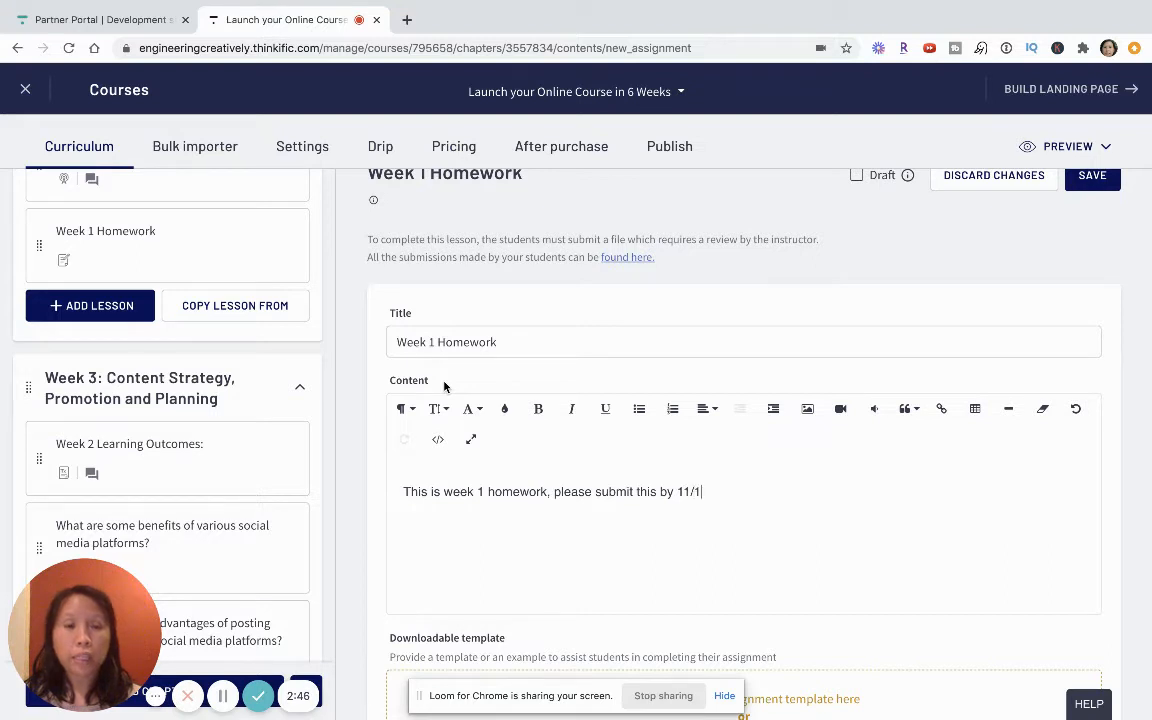
pyautogui.write('a')
pyautogui.press('BackSpace')
pyautogui.write('in or')
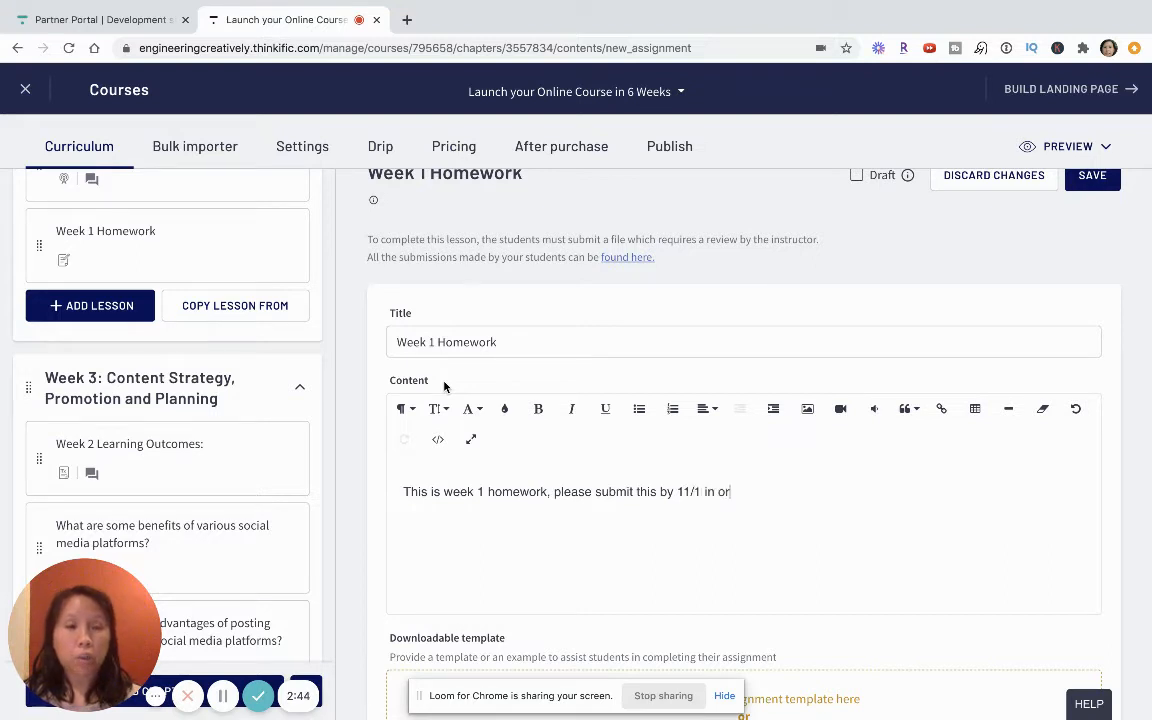
pyautogui.write('der to proceed to ')
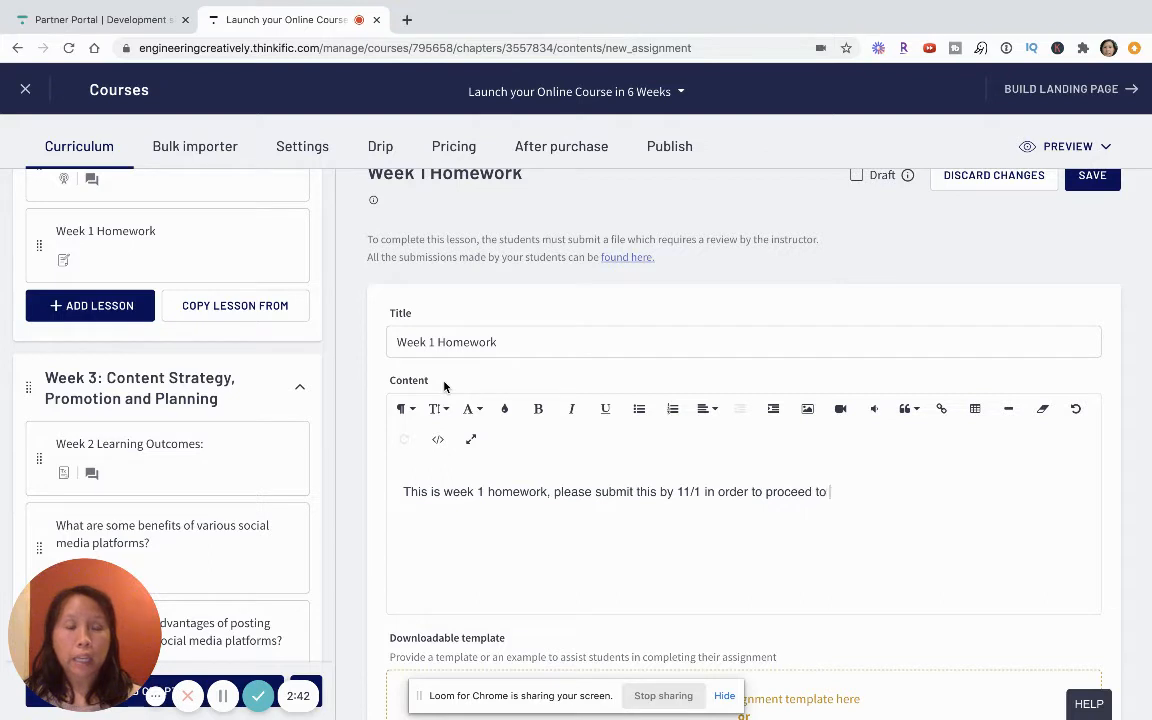
pyautogui.write('the next section')
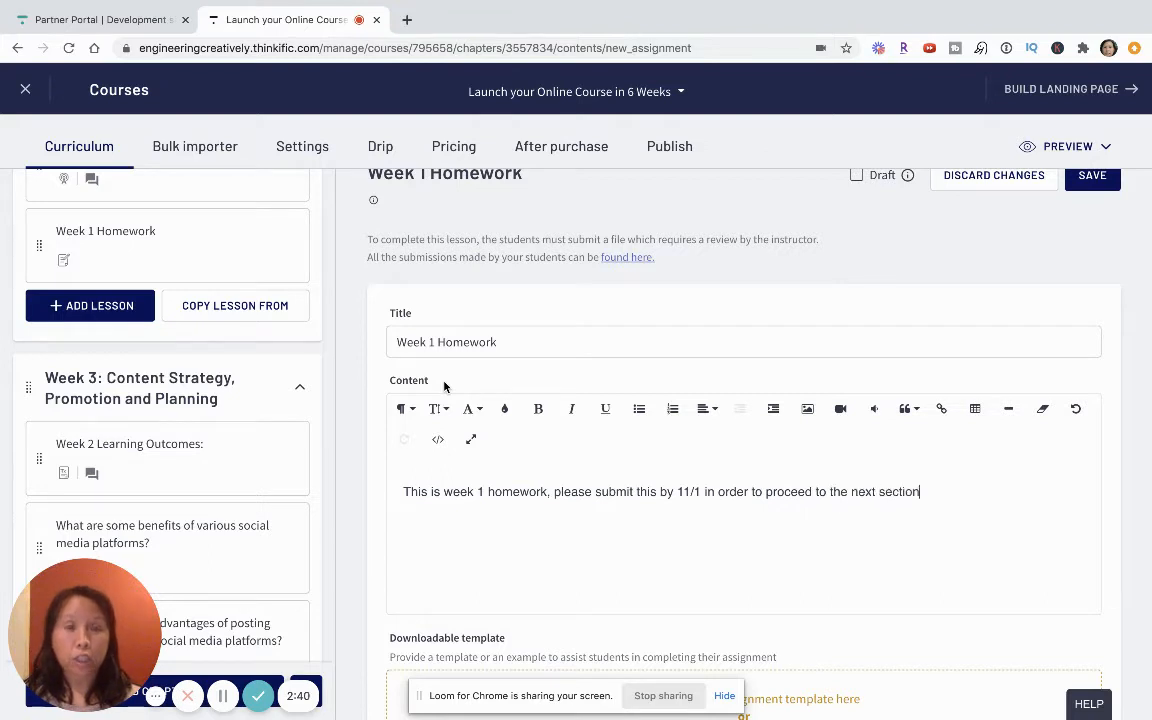
pyautogui.write(' of the course.')
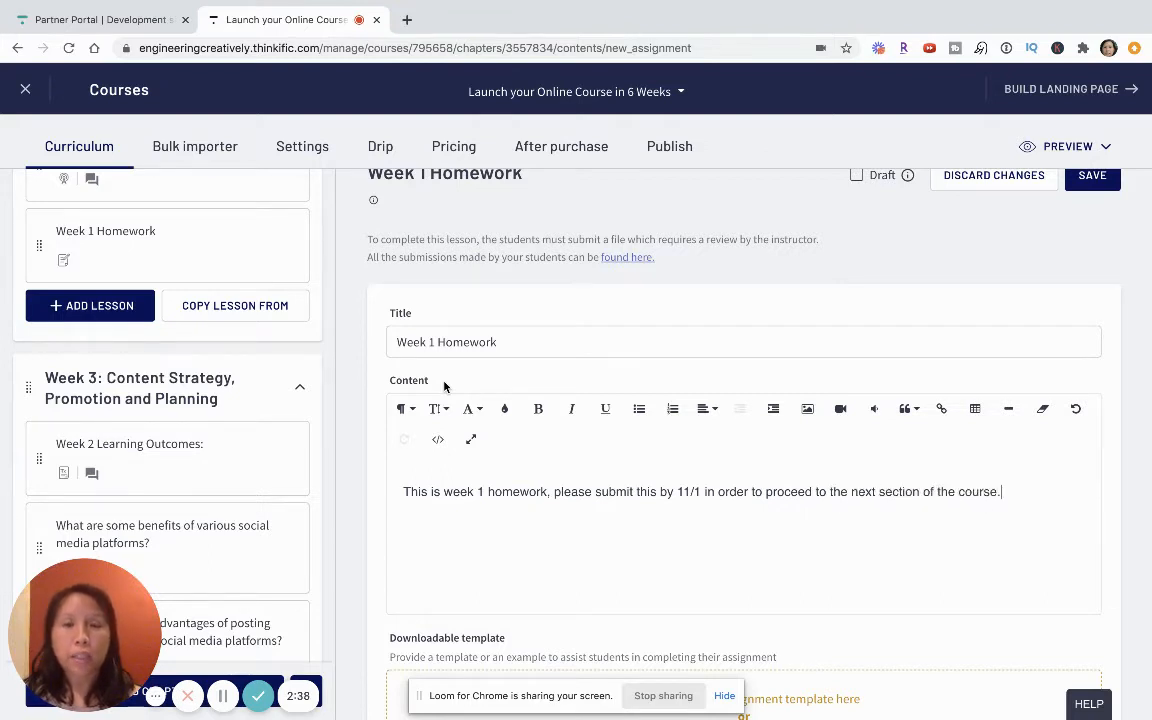
# Upload Revised Blooms Taxonomy Action Verbs.pdf from the Desktop as the assignment's downloadable template
pyautogui.scroll(-3, 532, 514)
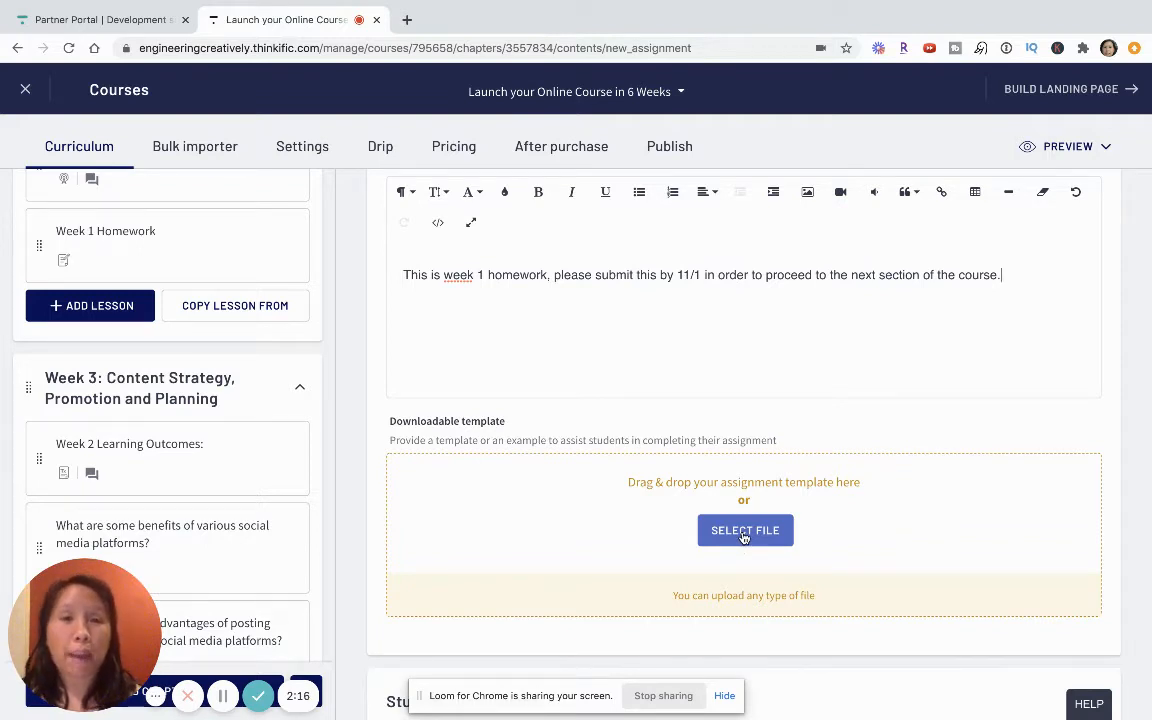
pyautogui.scroll(-2, 744, 538)
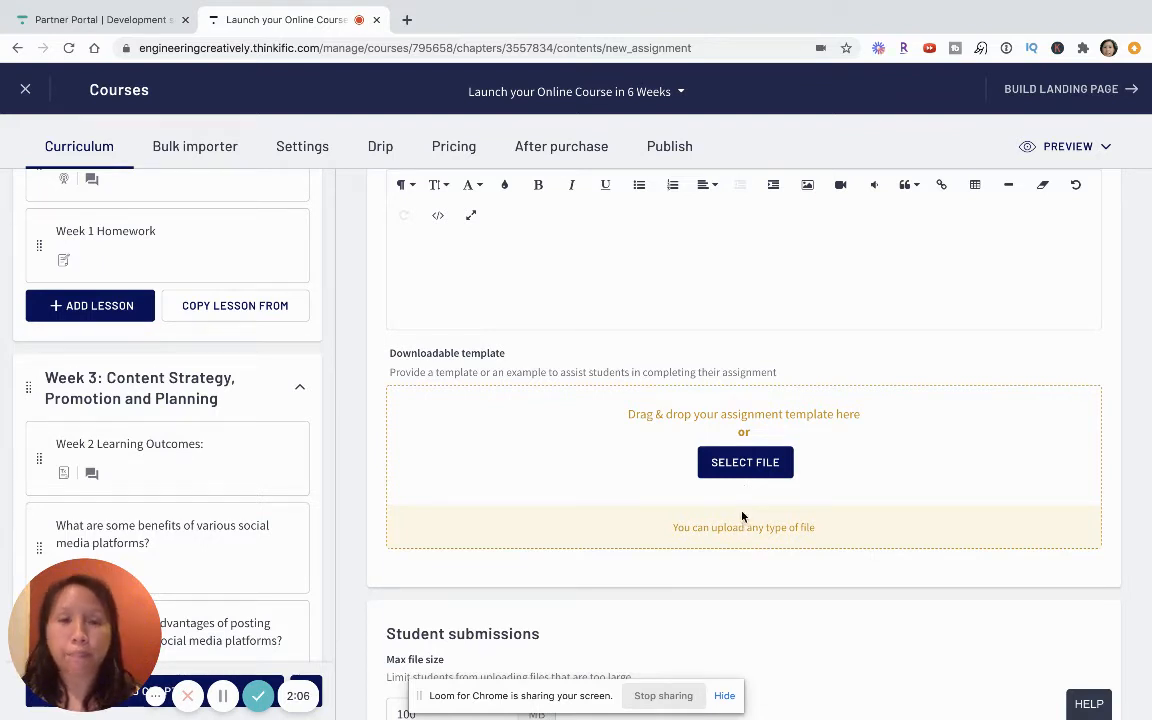
pyautogui.click(760, 470)
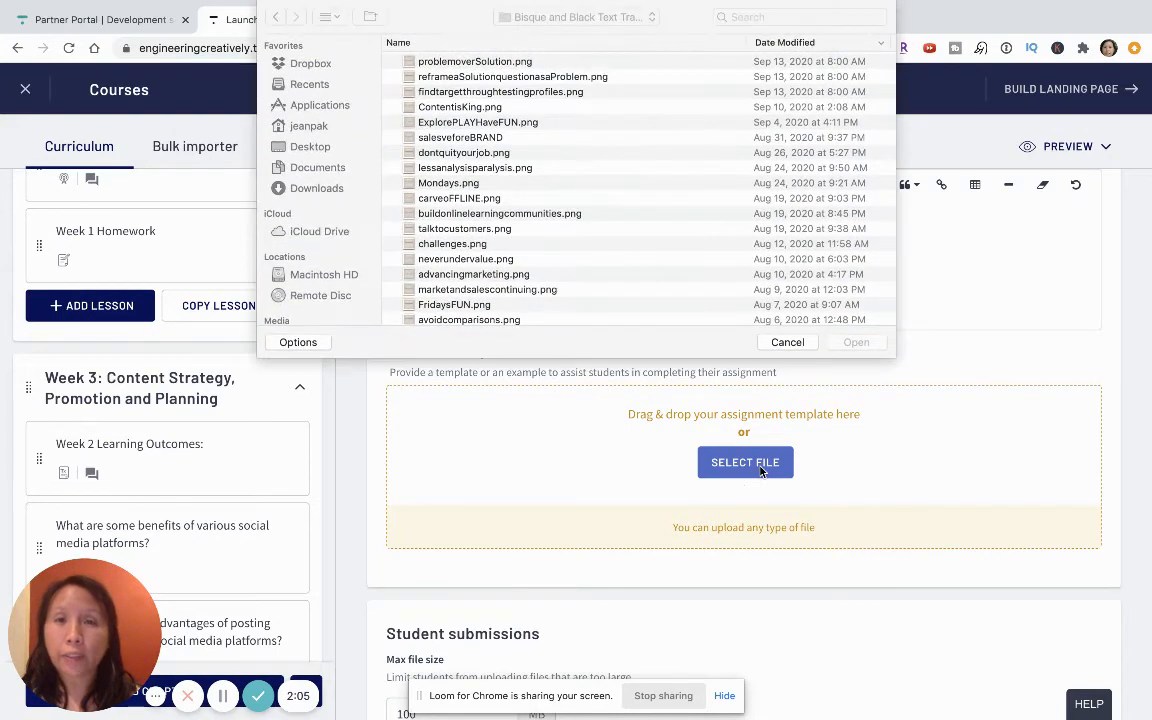
pyautogui.click(308, 148)
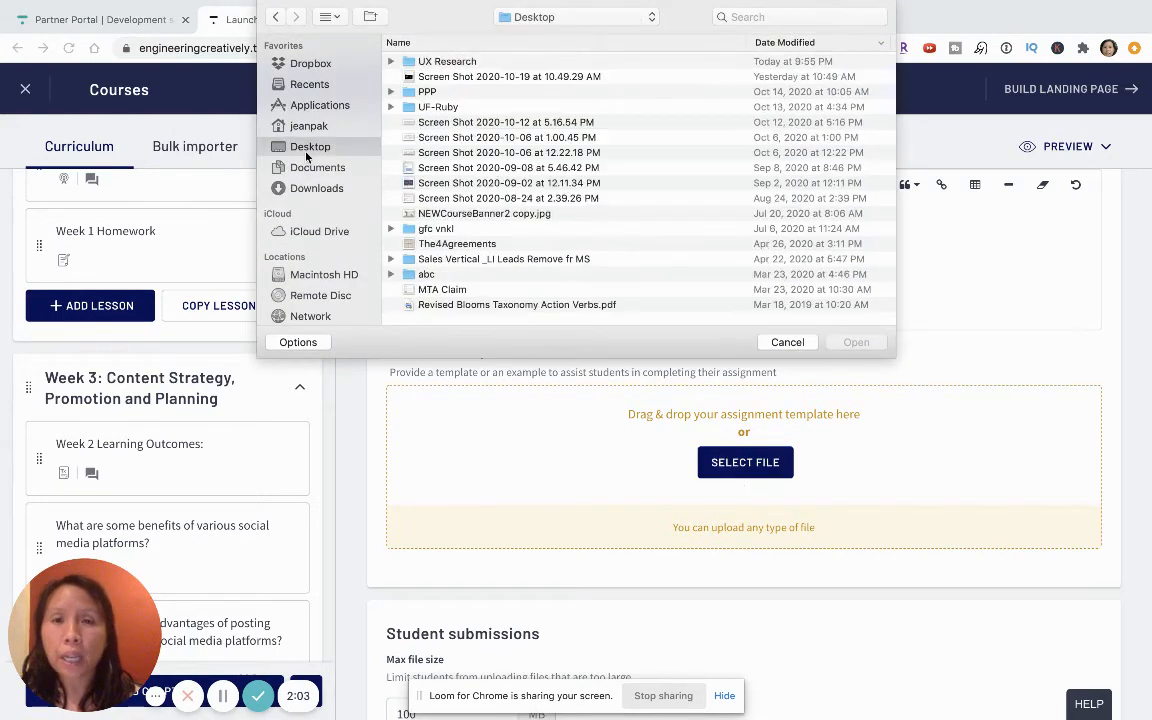
pyautogui.click(468, 305)
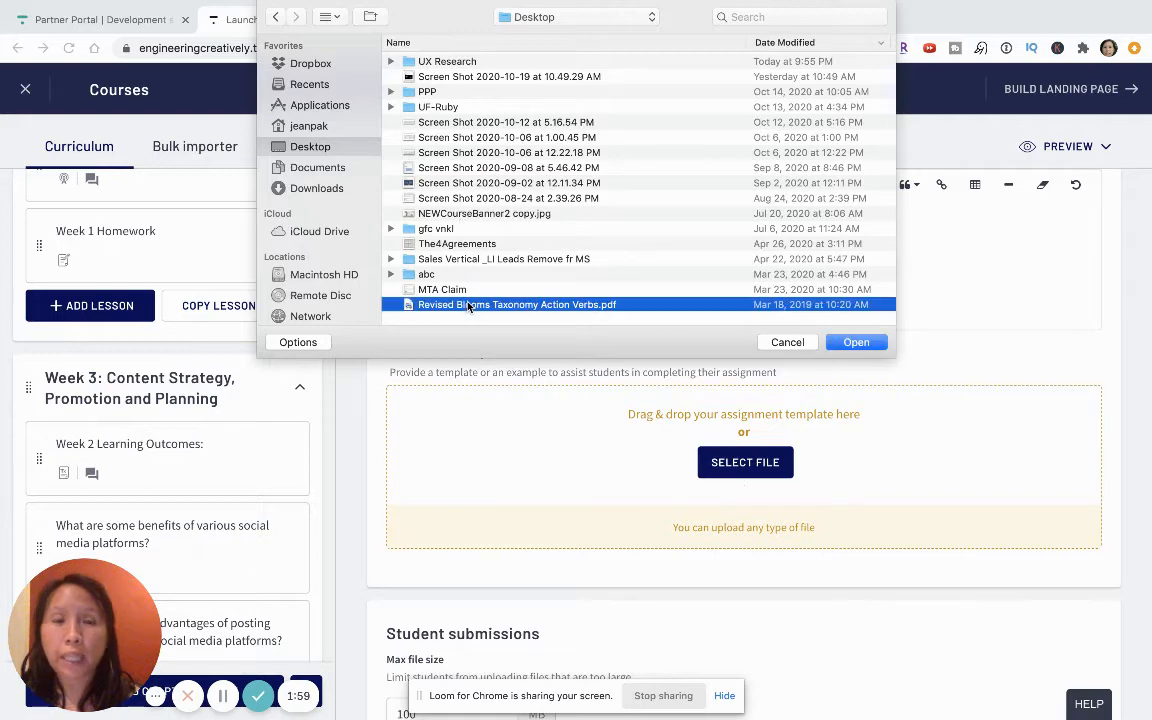
pyautogui.click(851, 343)
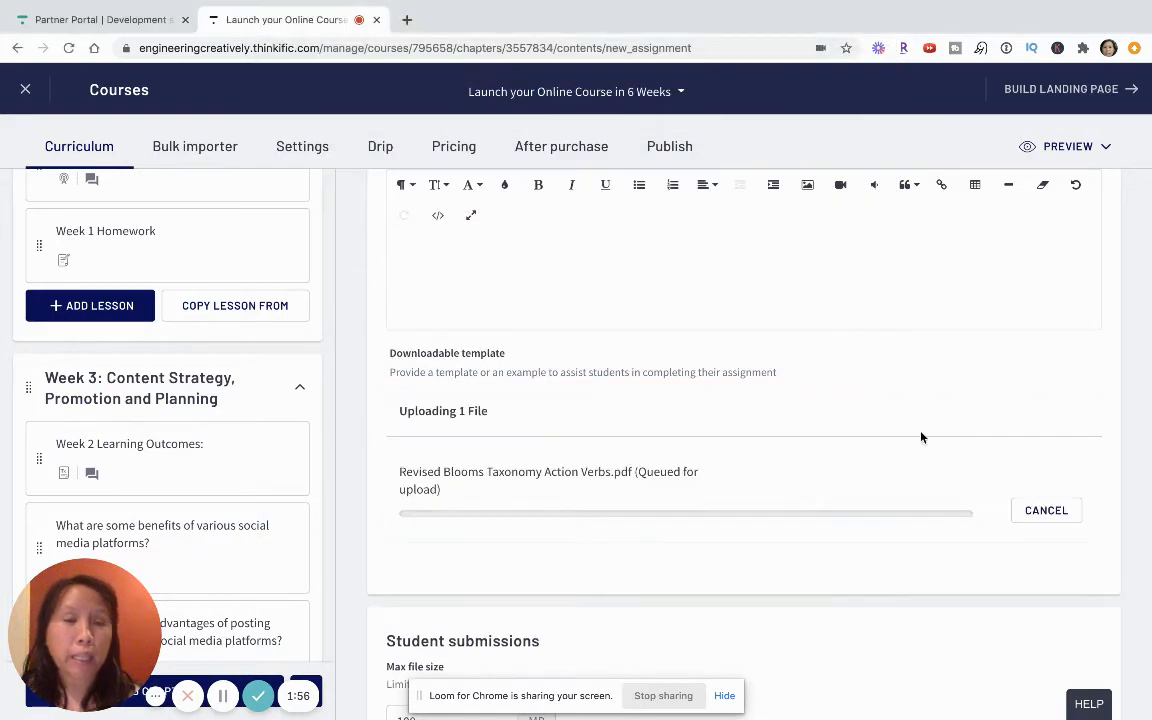
# Set the submission confirmation message to "Thank you for submitting your assignment, I look forward to reviewing it and seeing your progress."
pyautogui.scroll(-2, 921, 437)
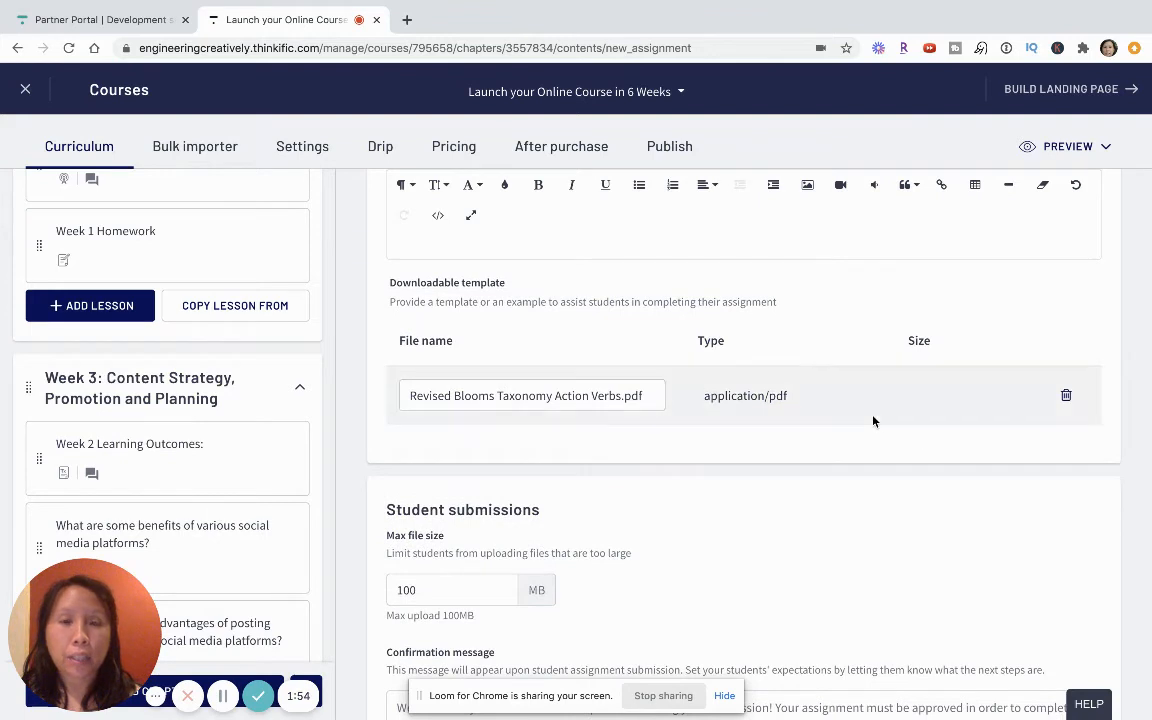
pyautogui.scroll(-3, 836, 490)
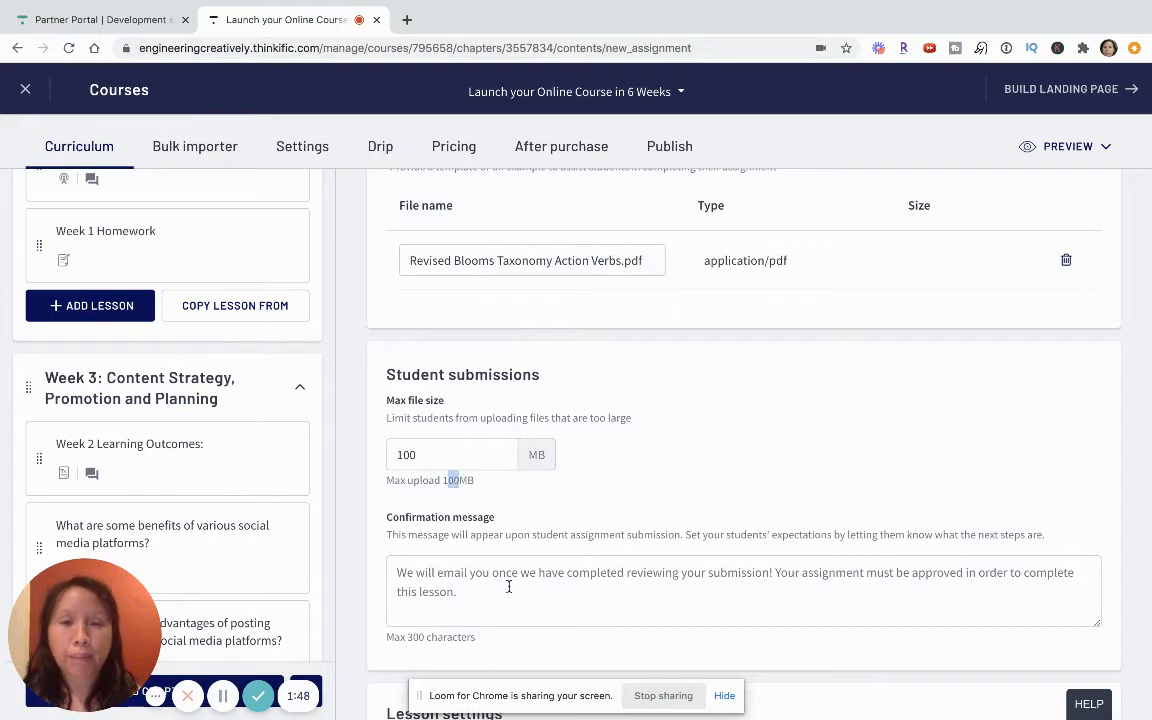
pyautogui.click(509, 587)
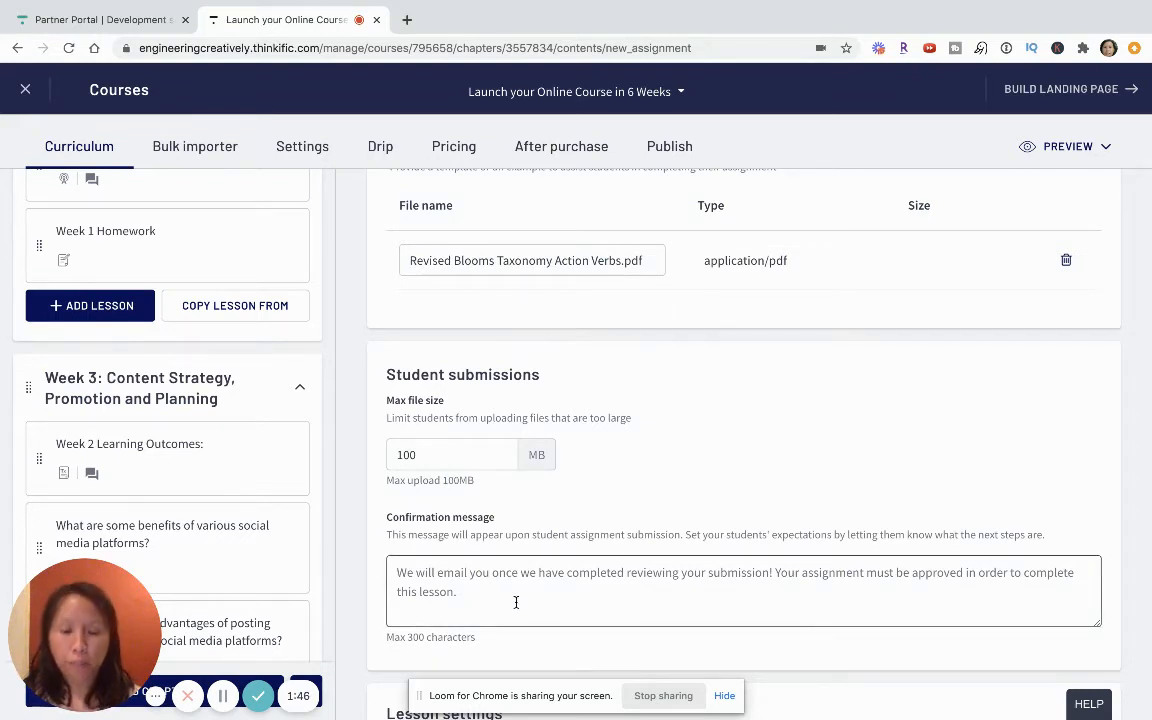
pyautogui.write('Thank you')
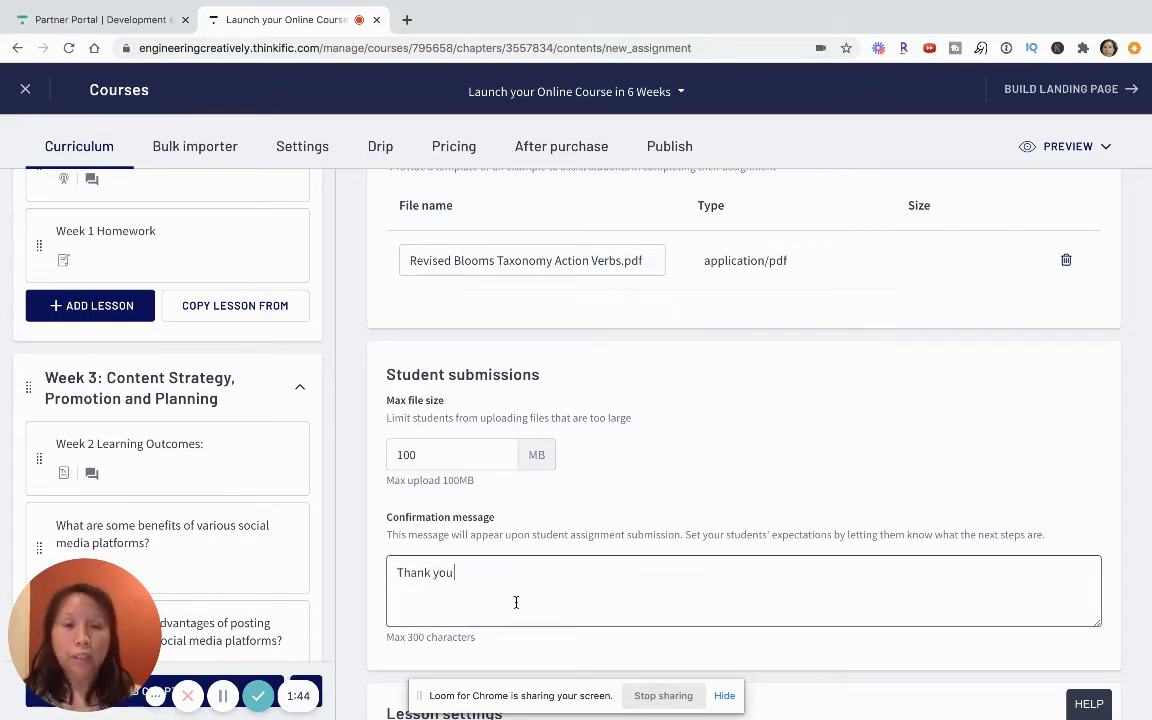
pyautogui.write(' for submitin')
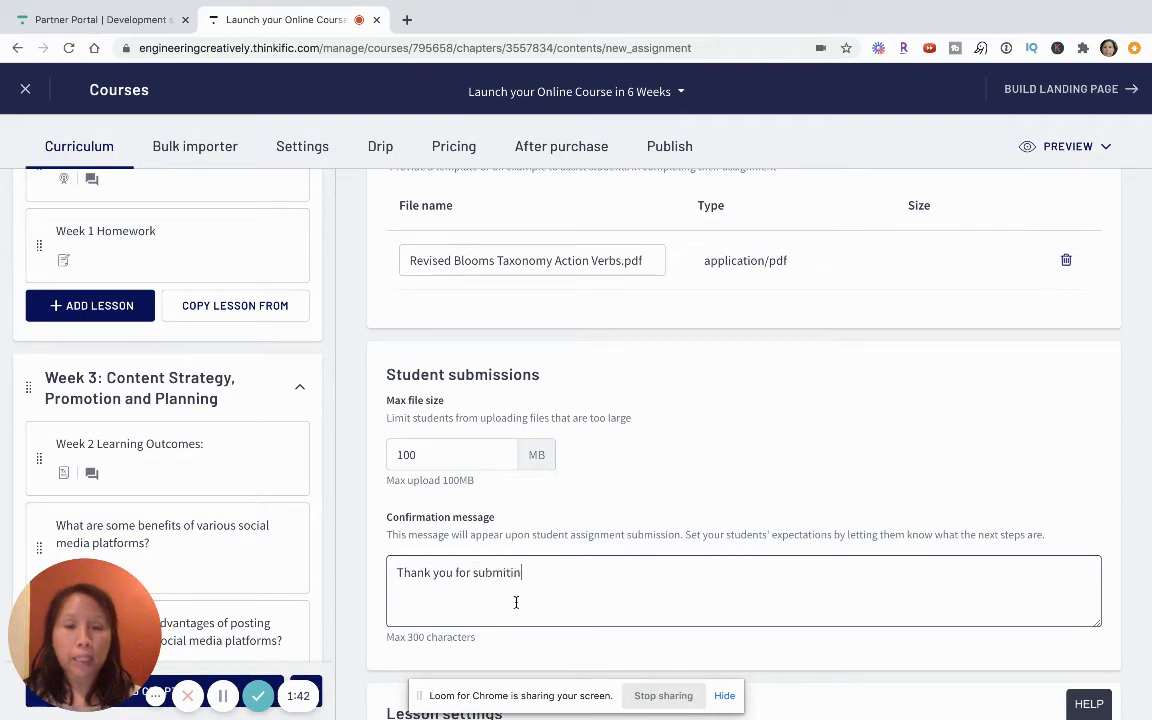
pyautogui.press('BackSpace')
pyautogui.press('BackSpace')
pyautogui.write('t')
pyautogui.press('BackSpace')
pyautogui.write('m')
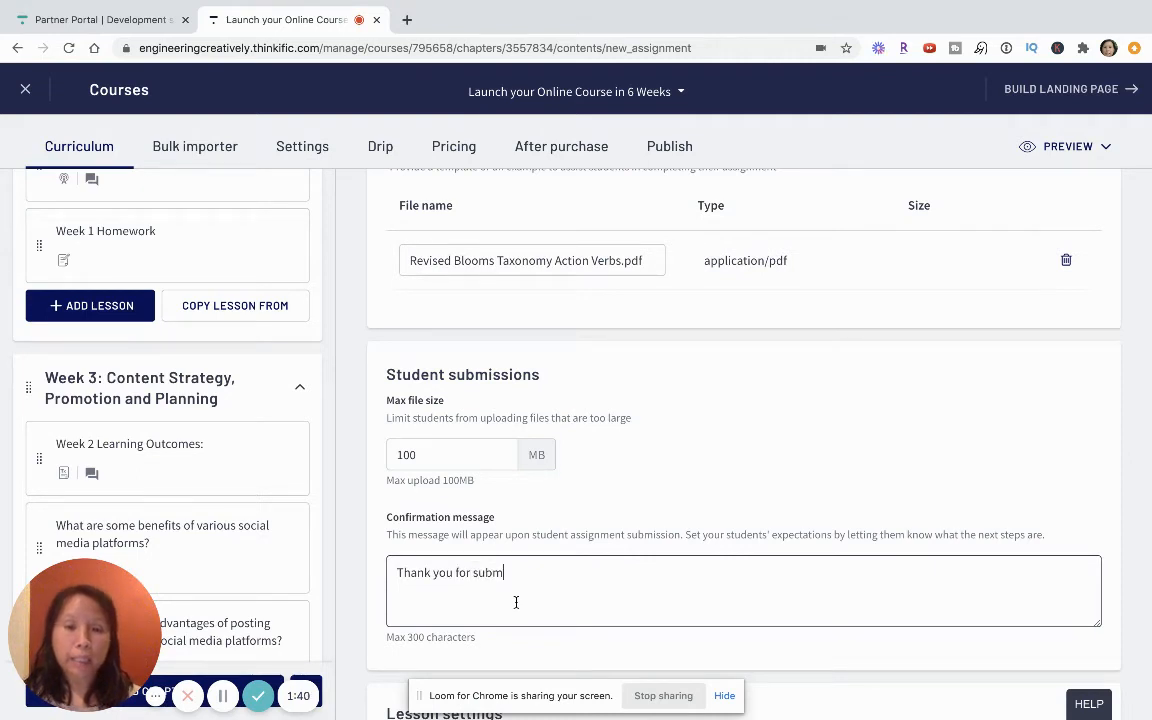
pyautogui.write('itting your assignment,')
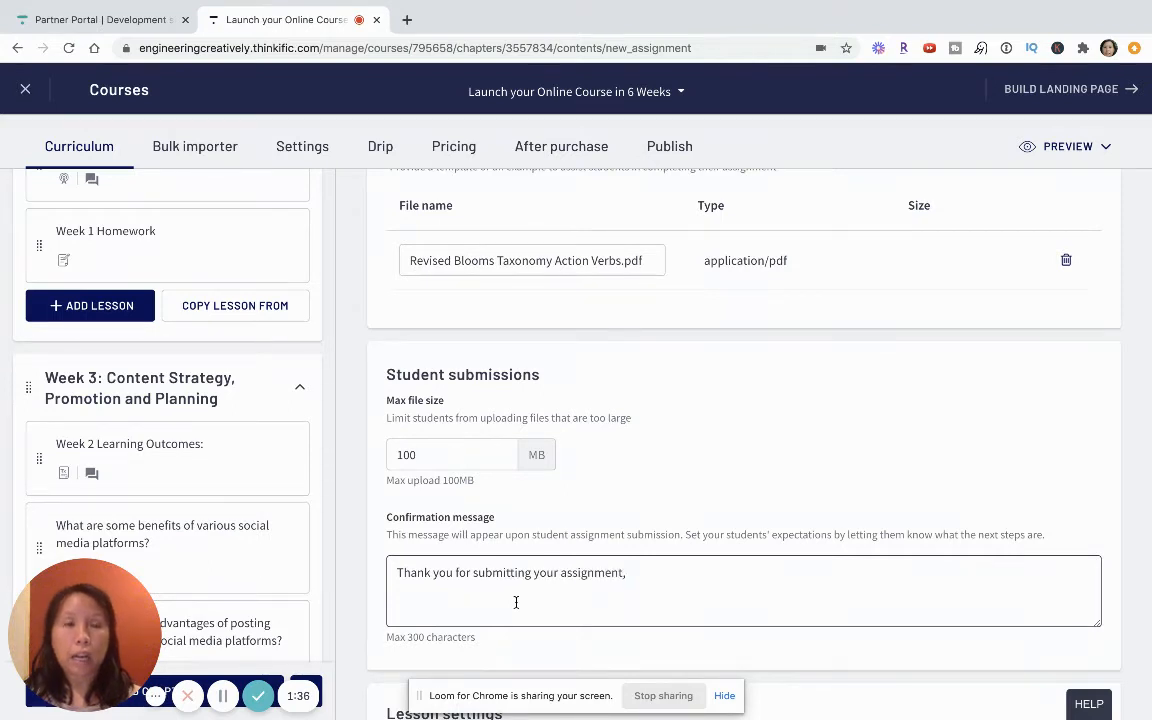
pyautogui.write(' I look forward')
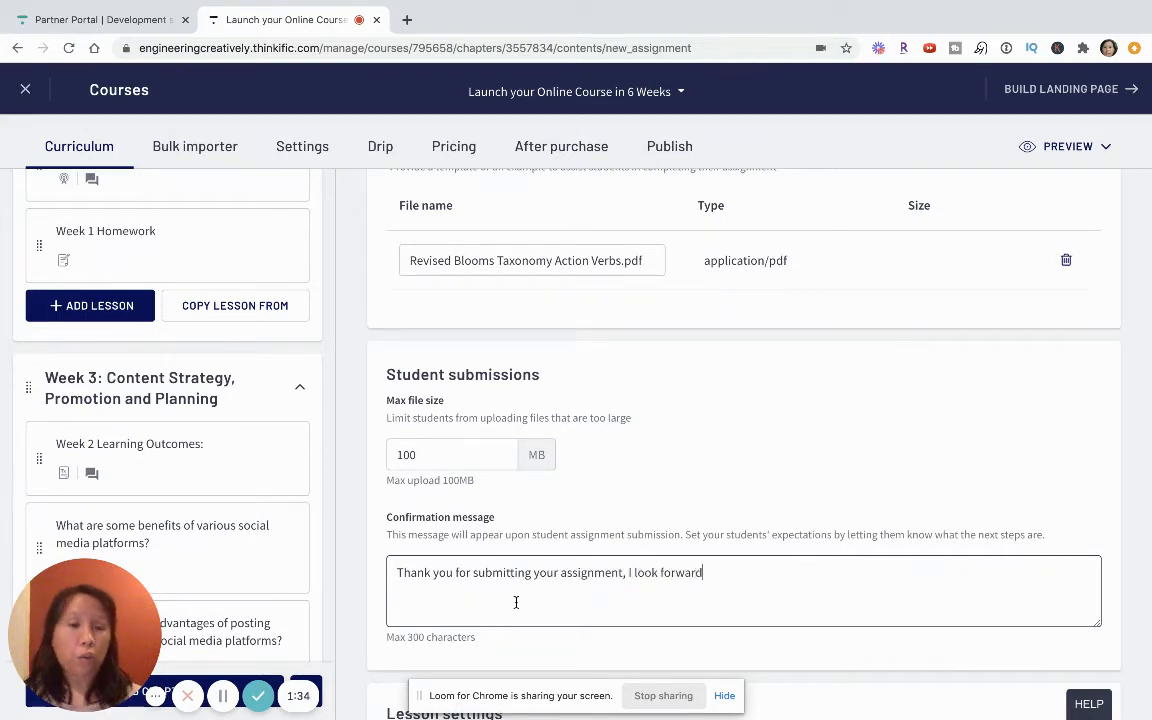
pyautogui.write(' to reviewing it and')
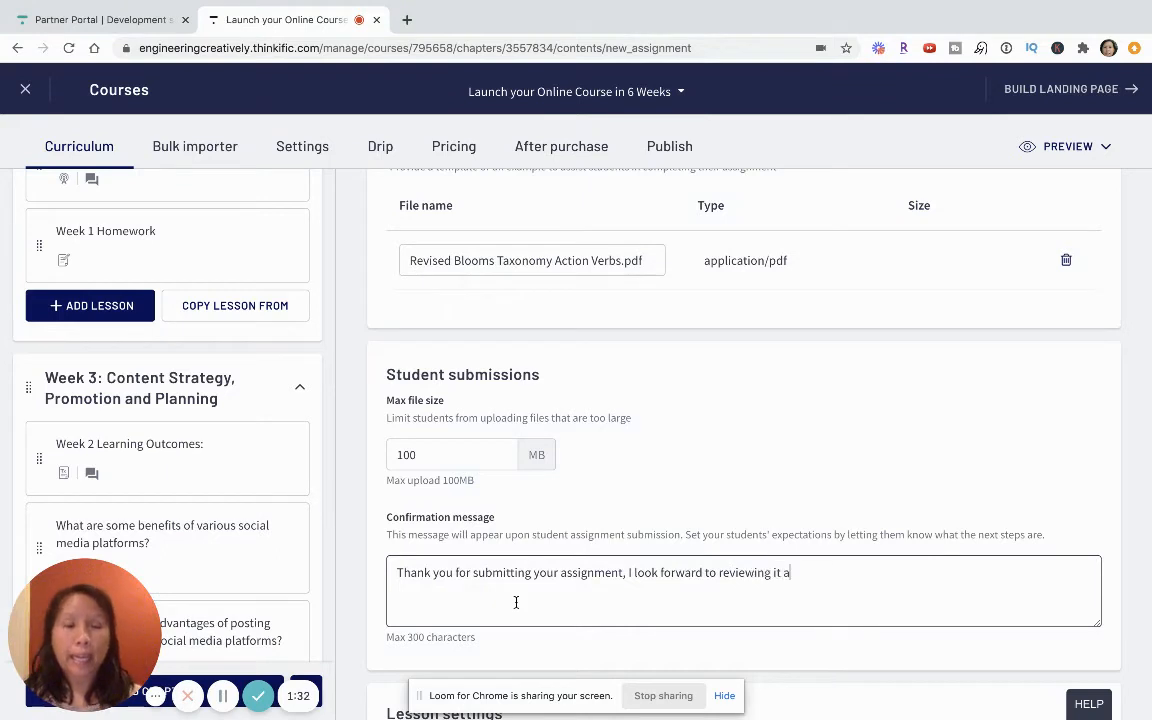
pyautogui.write('s')
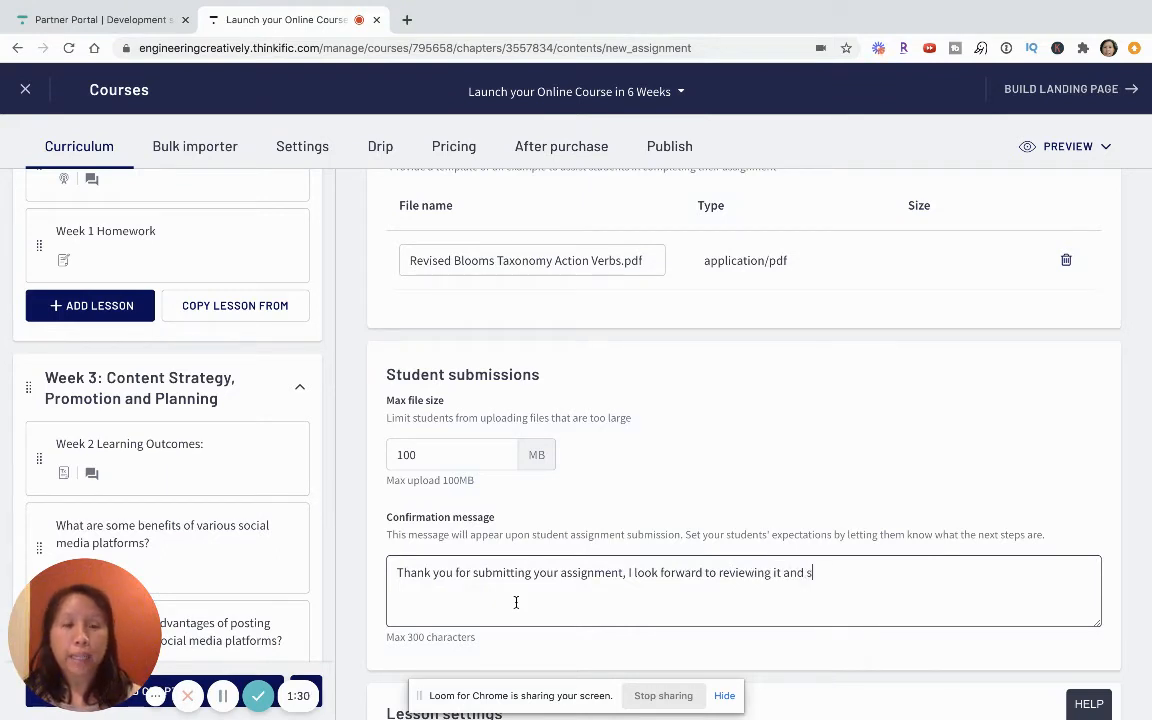
pyautogui.write('eeing your progress.')
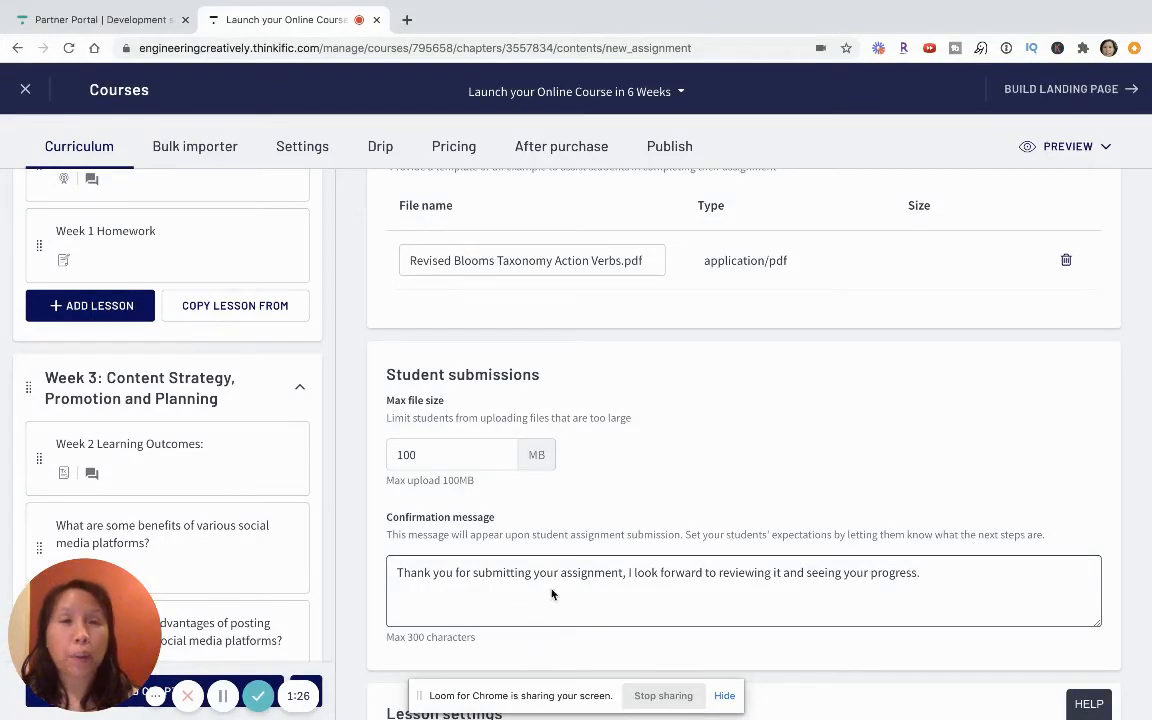
# Make the Week 1 Homework lesson a prerequisite with discussions disabled, and save the lesson
pyautogui.scroll(-1, 720, 565)
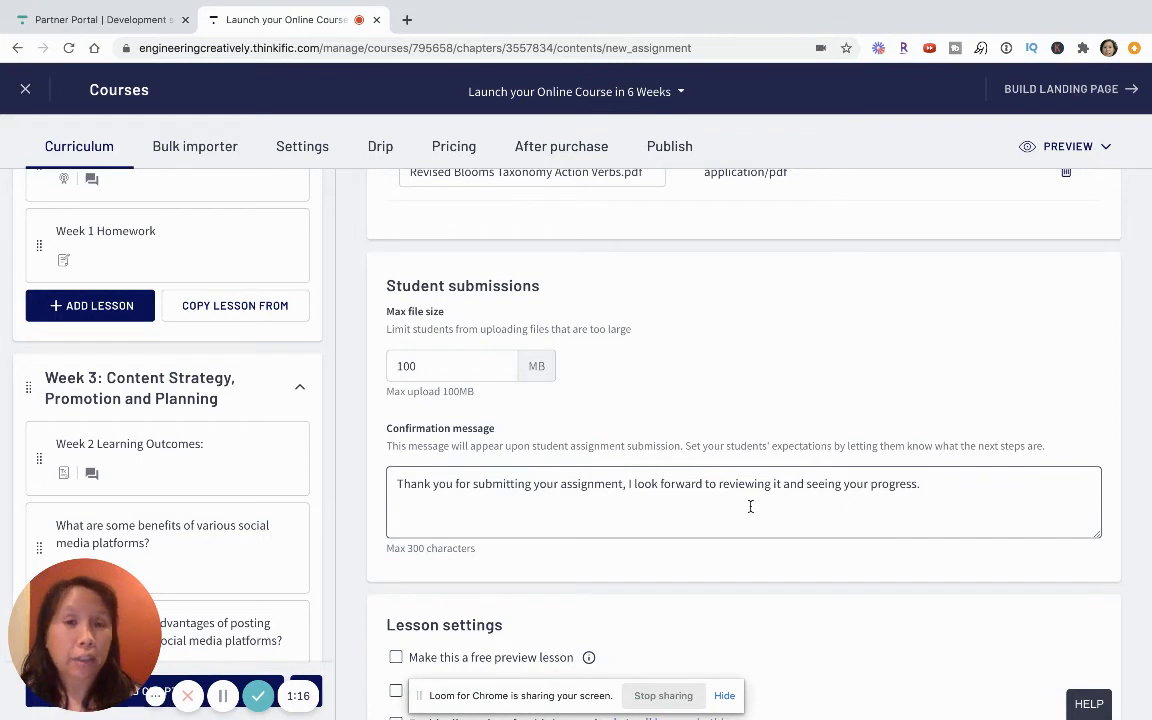
pyautogui.scroll(-2, 750, 507)
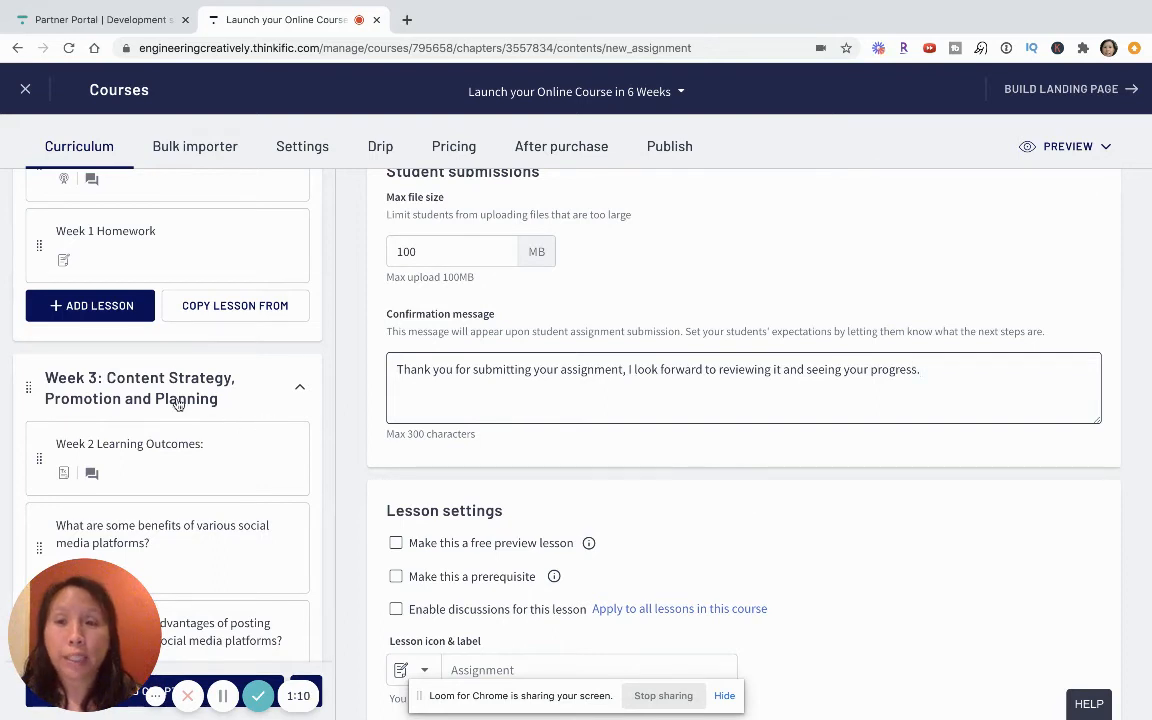
pyautogui.scroll(-1, 442, 510)
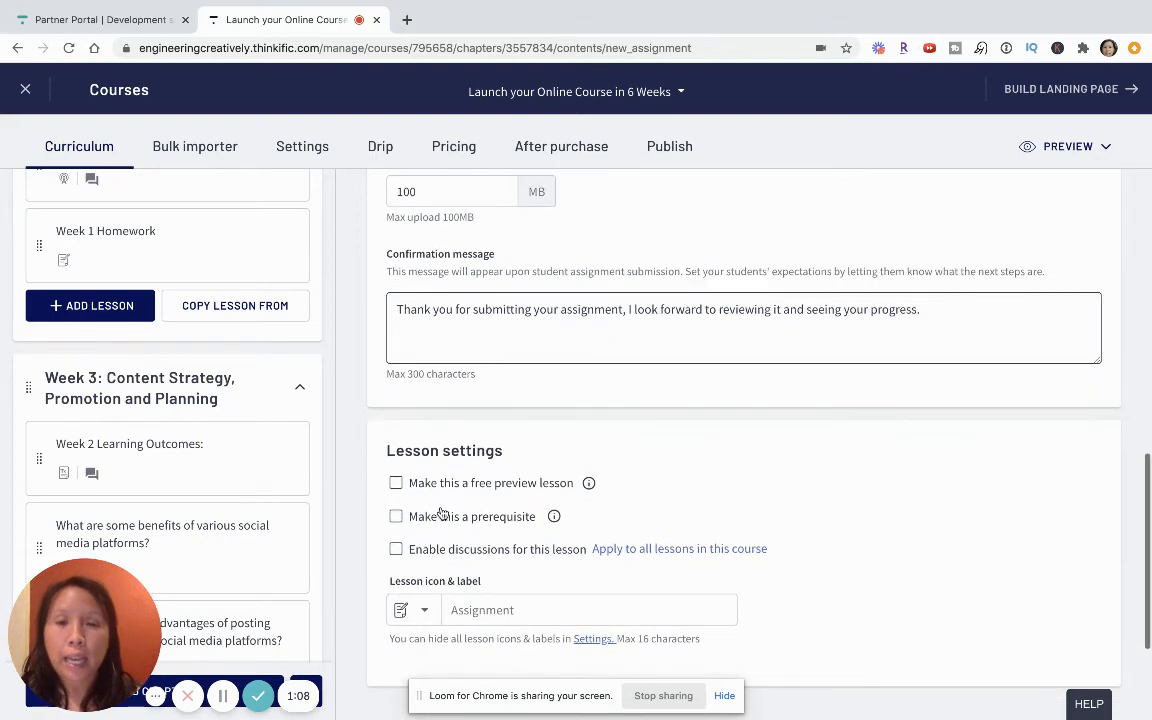
pyautogui.click(396, 517)
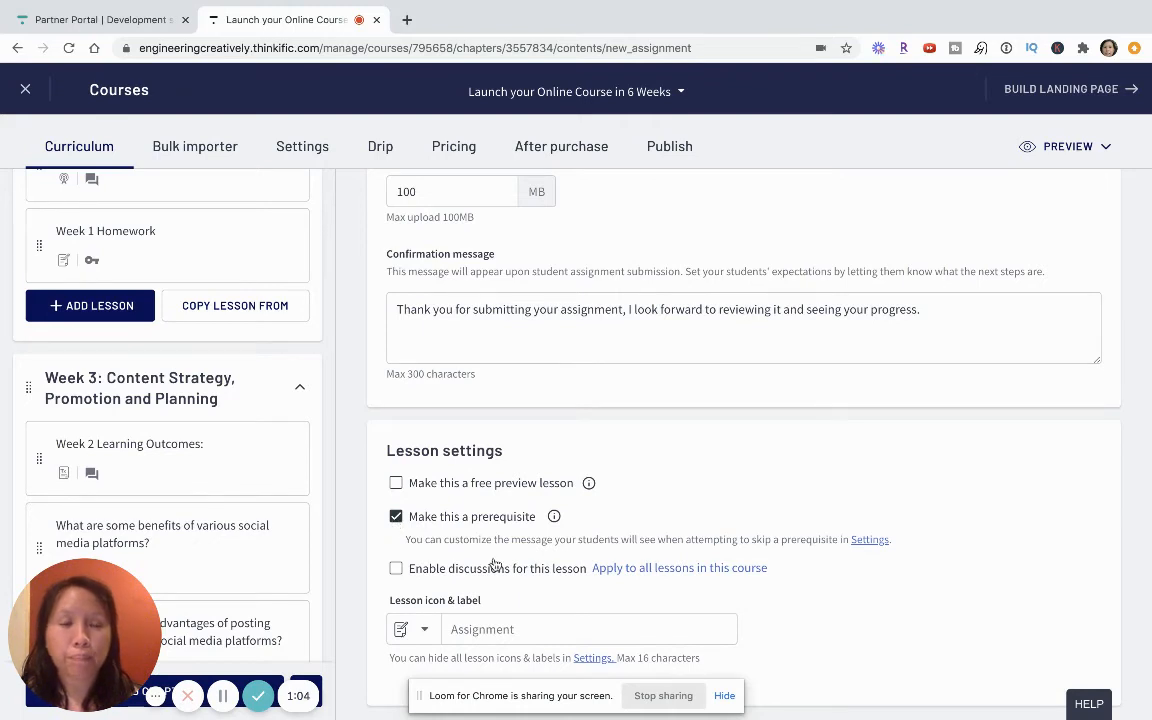
pyautogui.scroll(-1, 494, 566)
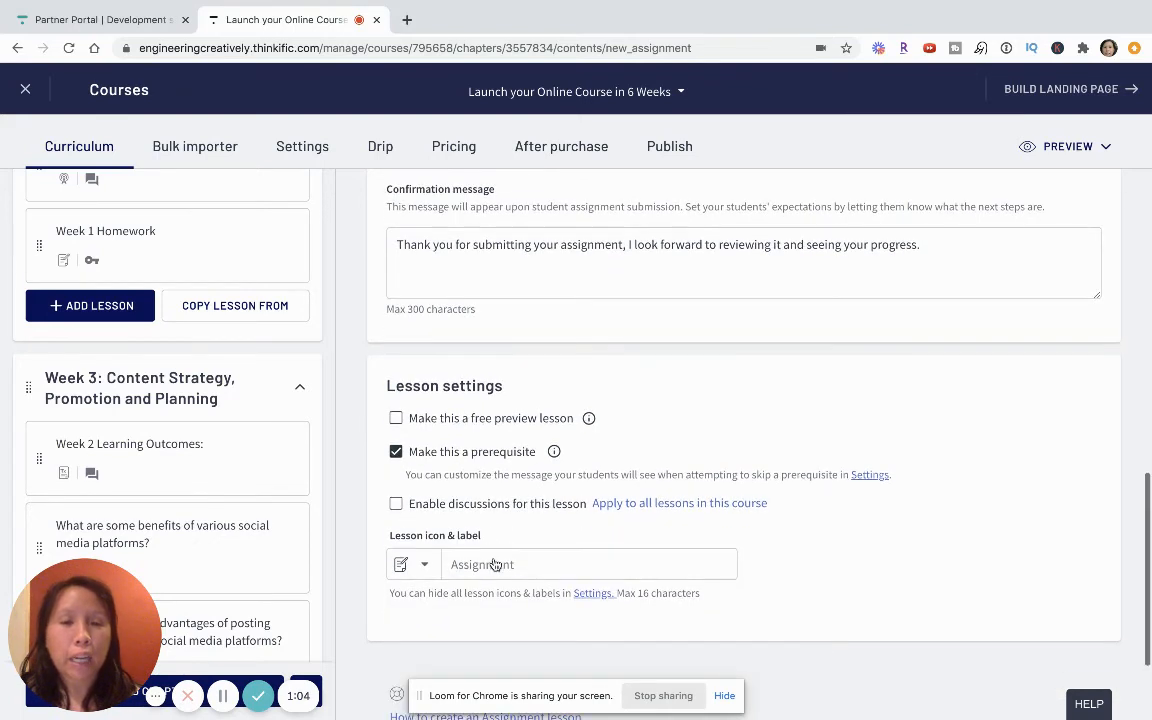
pyautogui.click(396, 505)
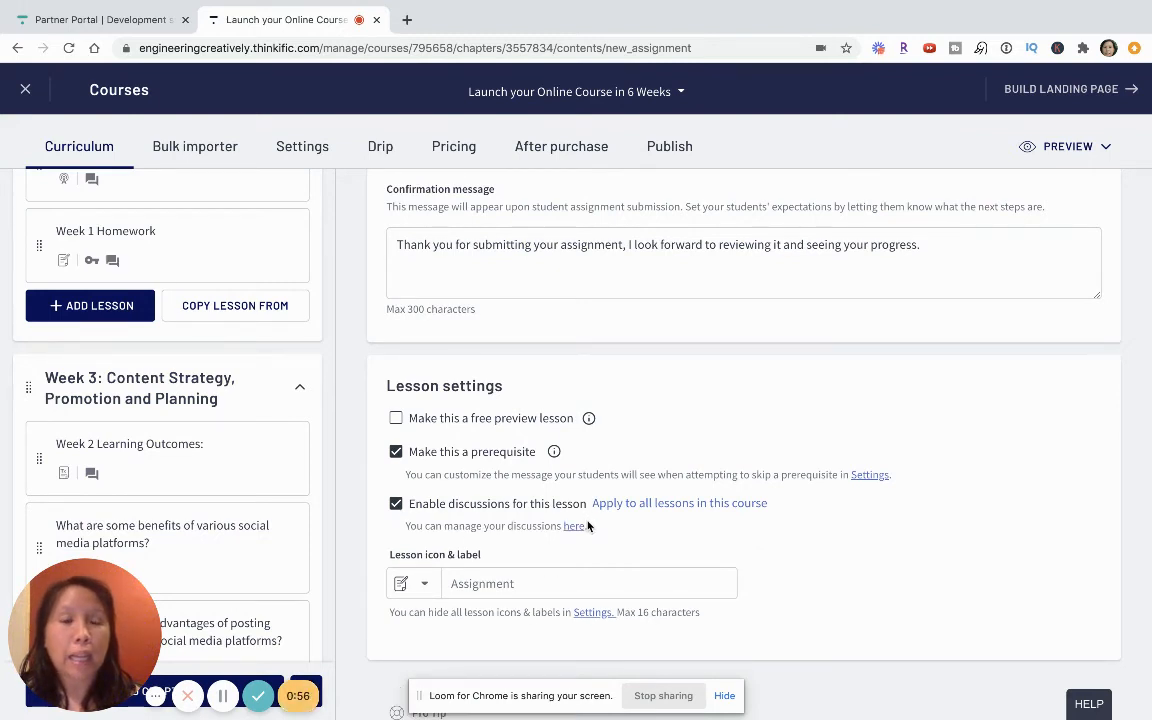
pyautogui.click(396, 506)
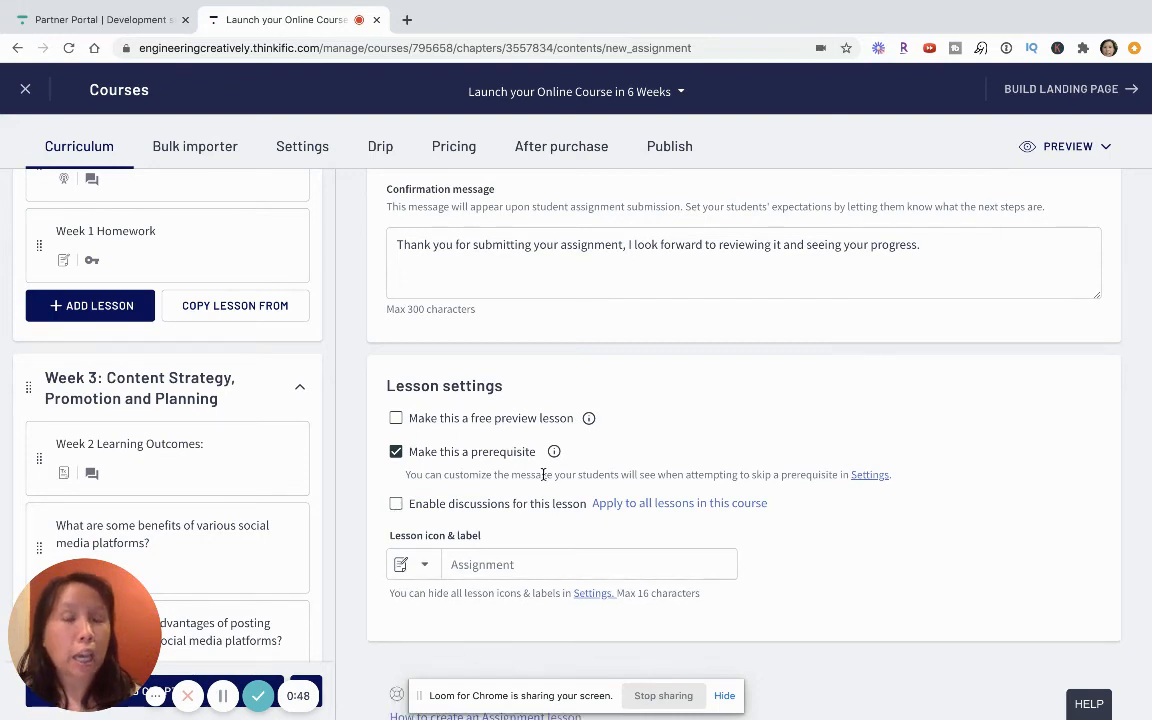
pyautogui.scroll(-2, 688, 502)
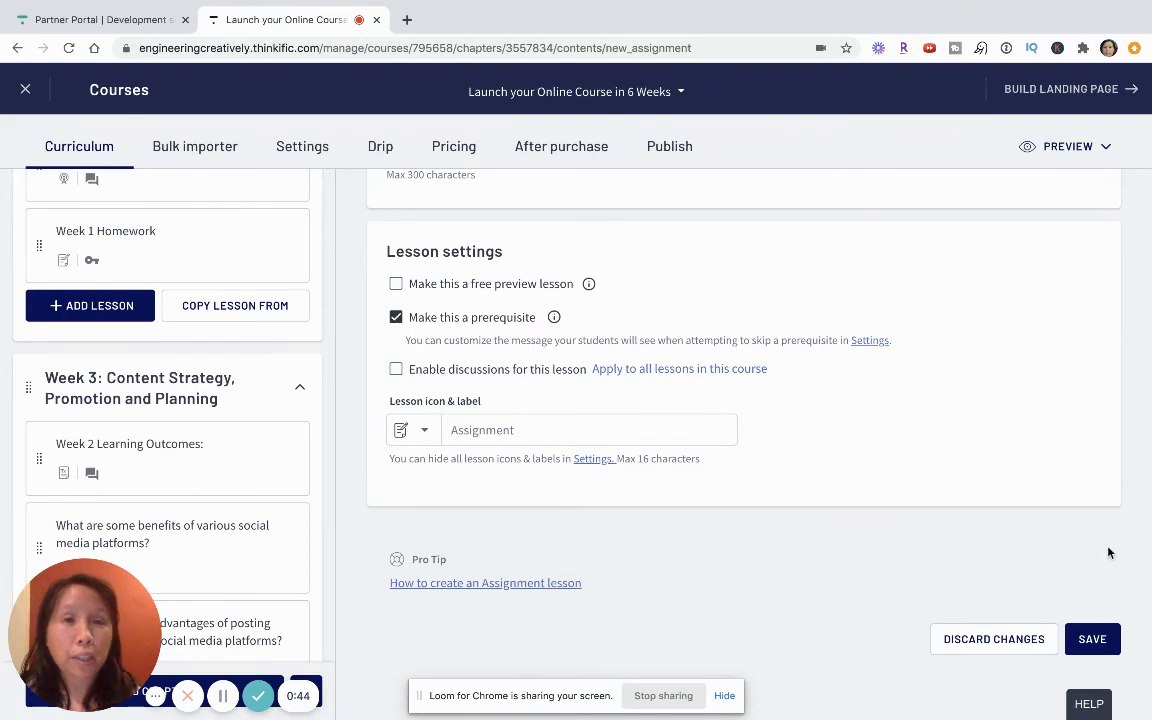
pyautogui.click(1102, 639)
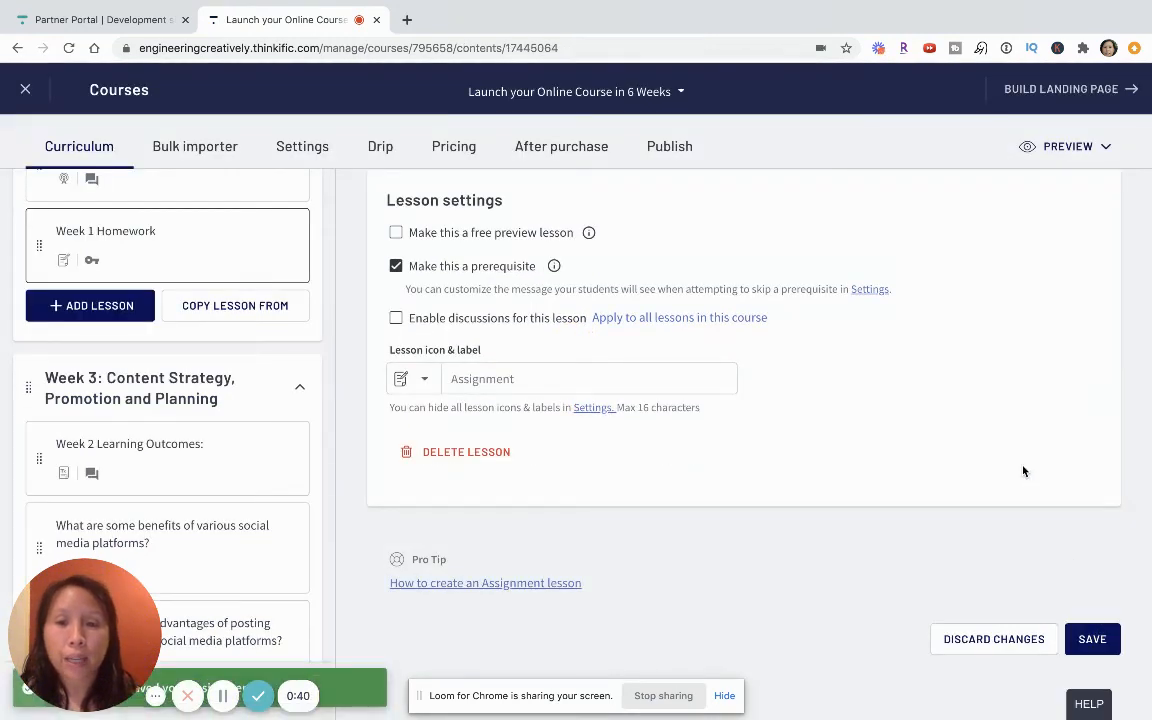
# Preview the current Week 1 Homework lesson and examine its template download and assignment submission areas
pyautogui.scroll(15, 1023, 470)
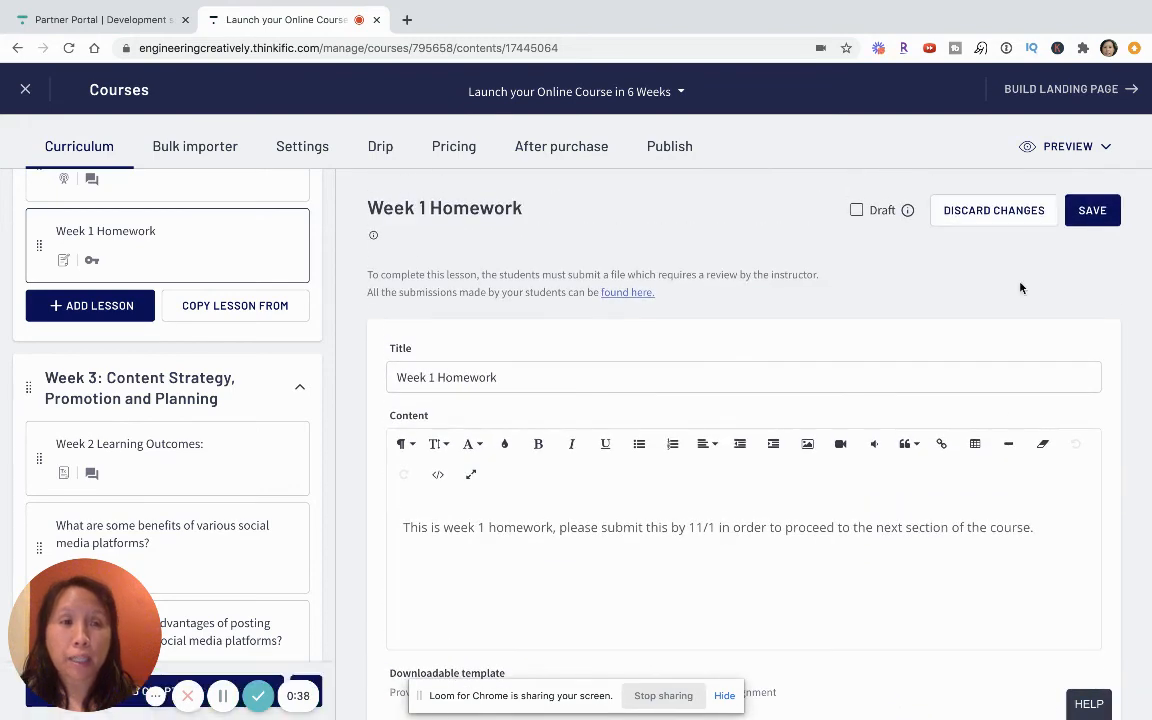
pyautogui.click(1070, 150)
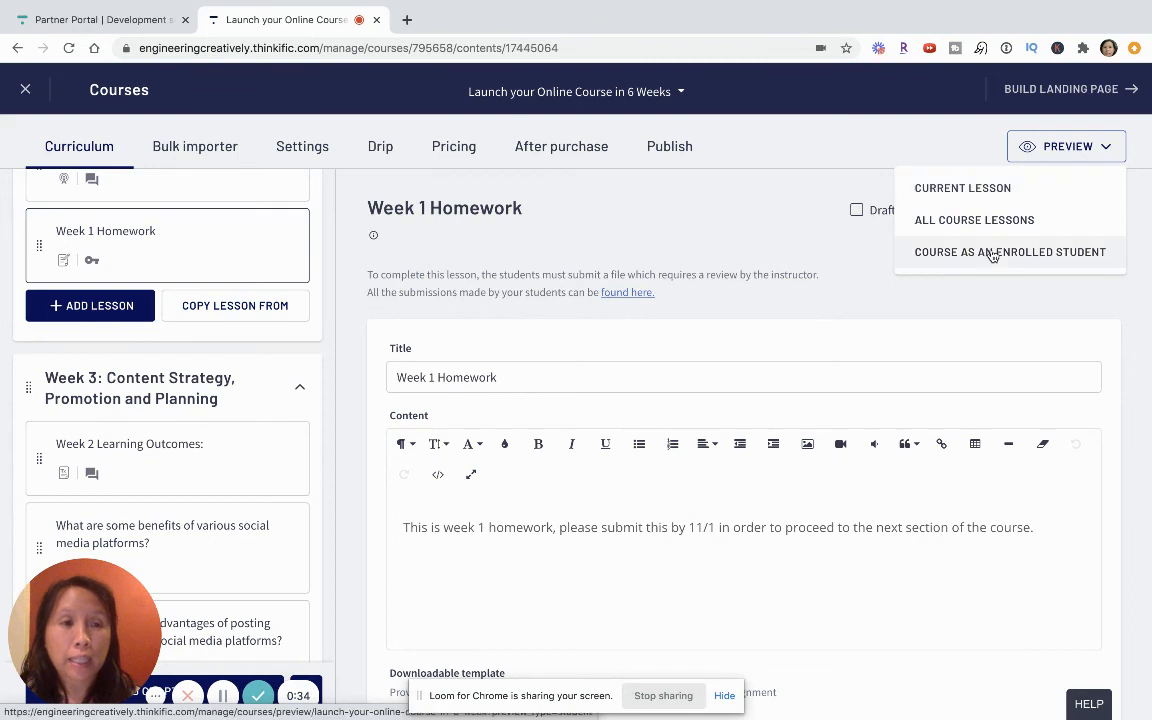
pyautogui.click(985, 190)
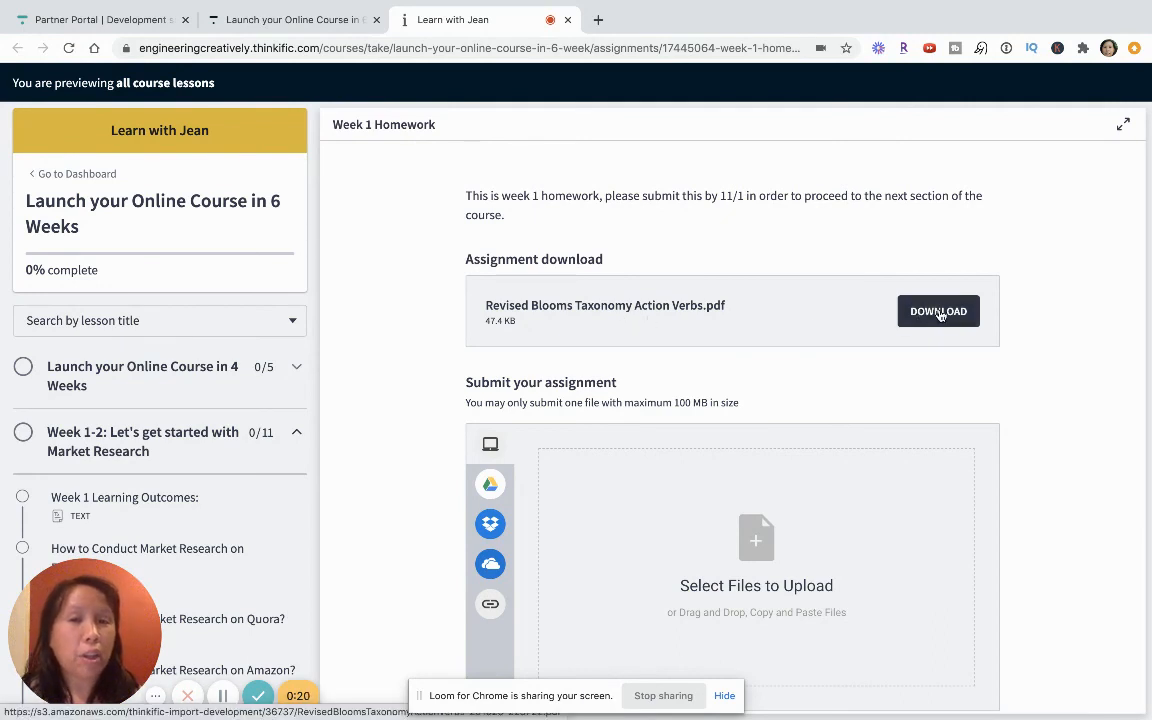
pyautogui.scroll(-1, 840, 495)
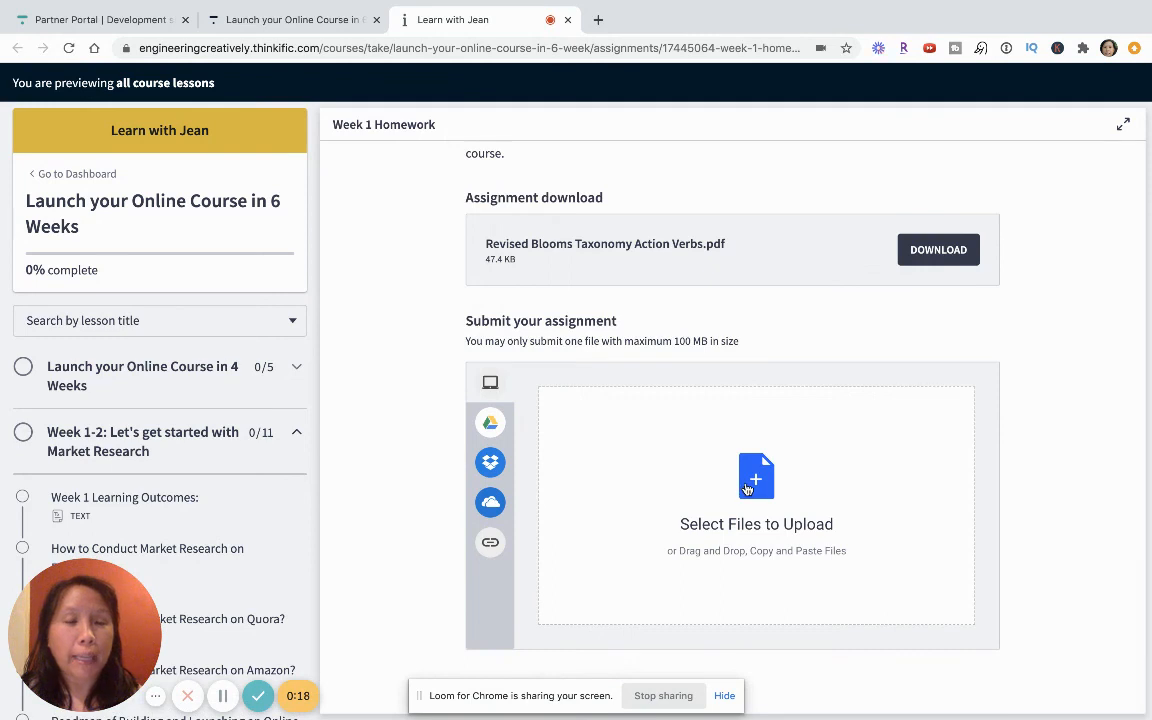